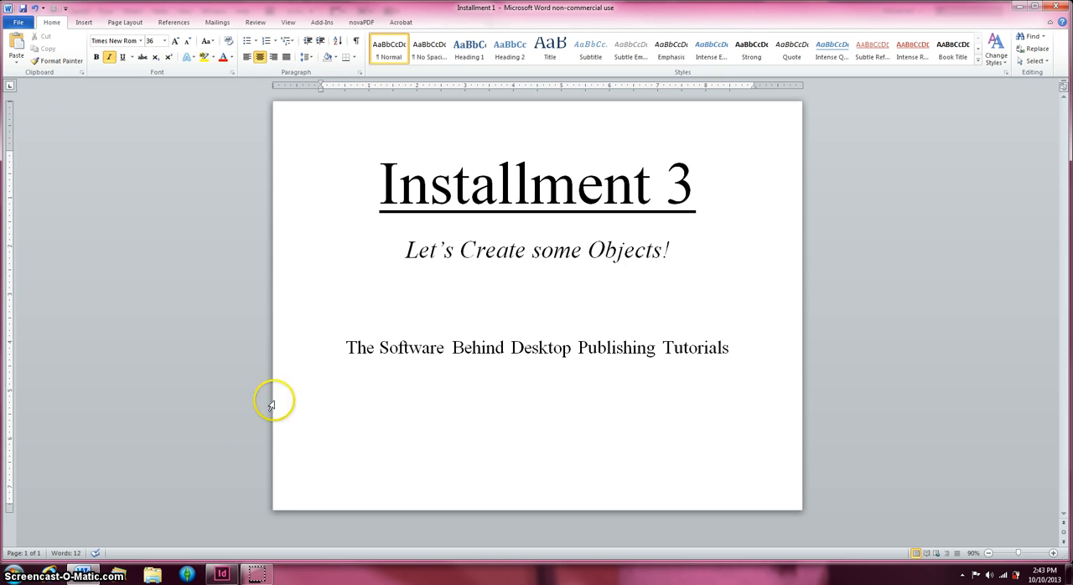
Switch to InDesign and draw a rectangle about 2.38 × 2.34 in with the Rectangle tool in the upper part of the page
{"action": "left_click", "coordinate": [222, 574]}
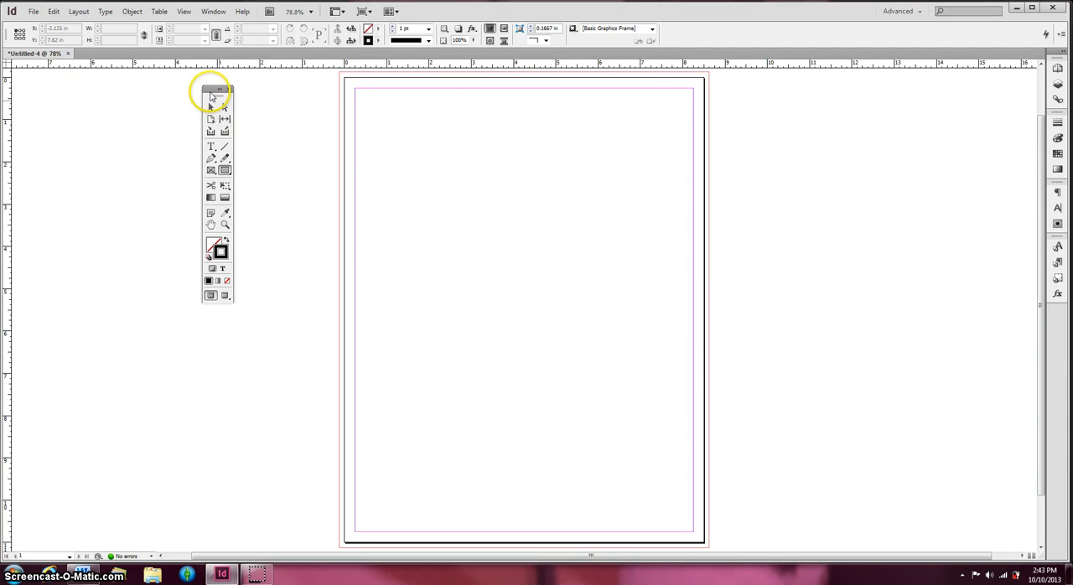
{"action": "left_click_drag", "start_coordinate": [207, 89], "coordinate": [173, 126]}
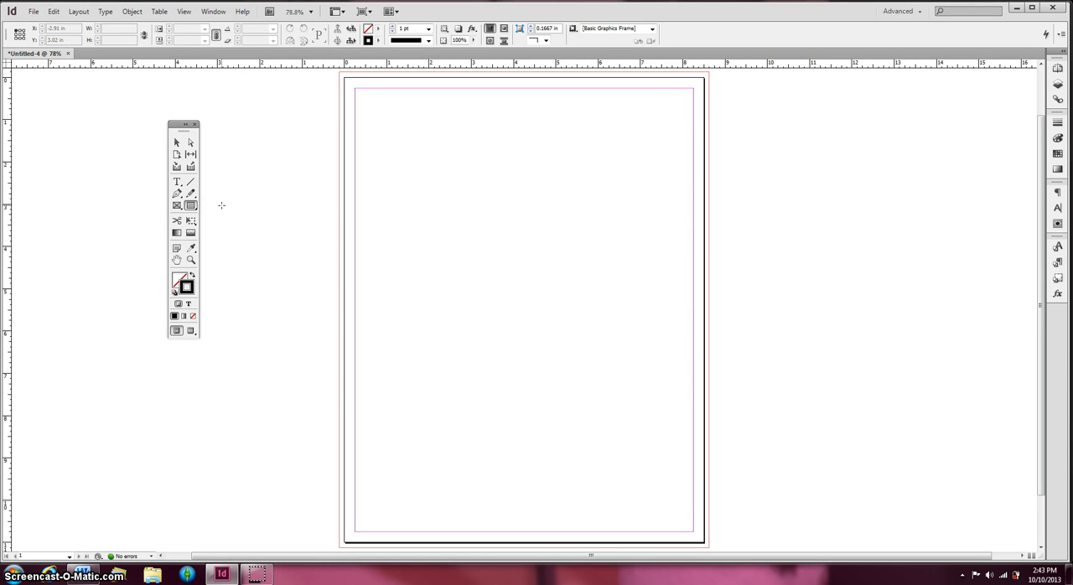
{"action": "left_click", "coordinate": [236, 173]}
{"action": "left_click", "coordinate": [191, 207]}
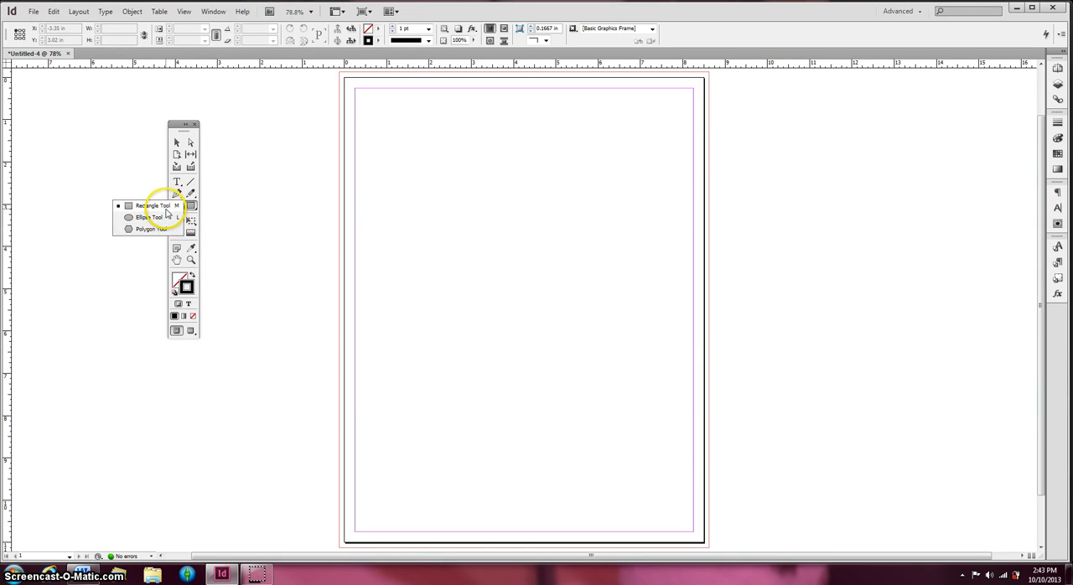
{"action": "left_click", "coordinate": [166, 218]}
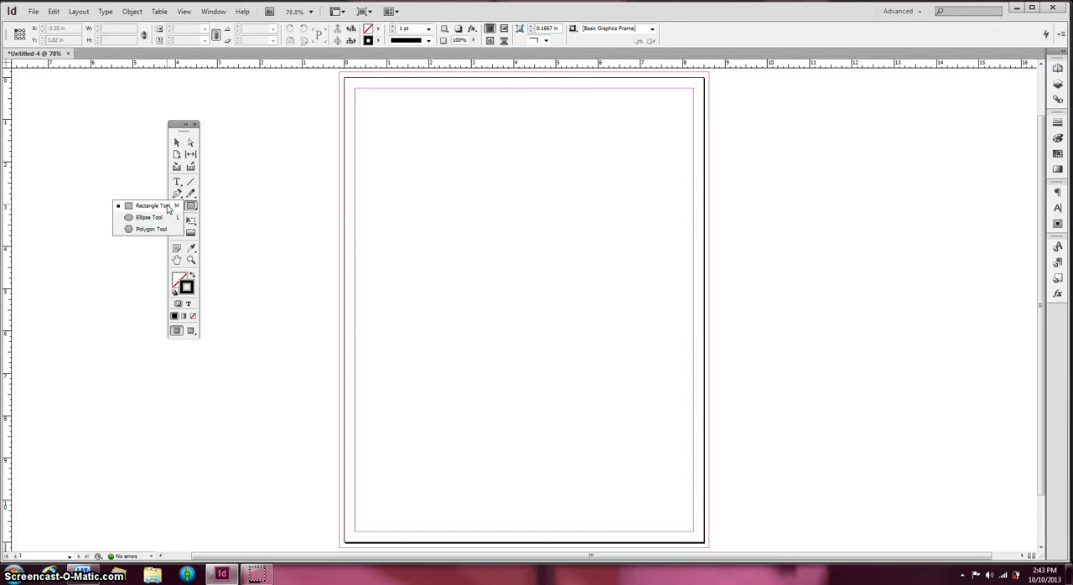
{"action": "left_click", "coordinate": [168, 208]}
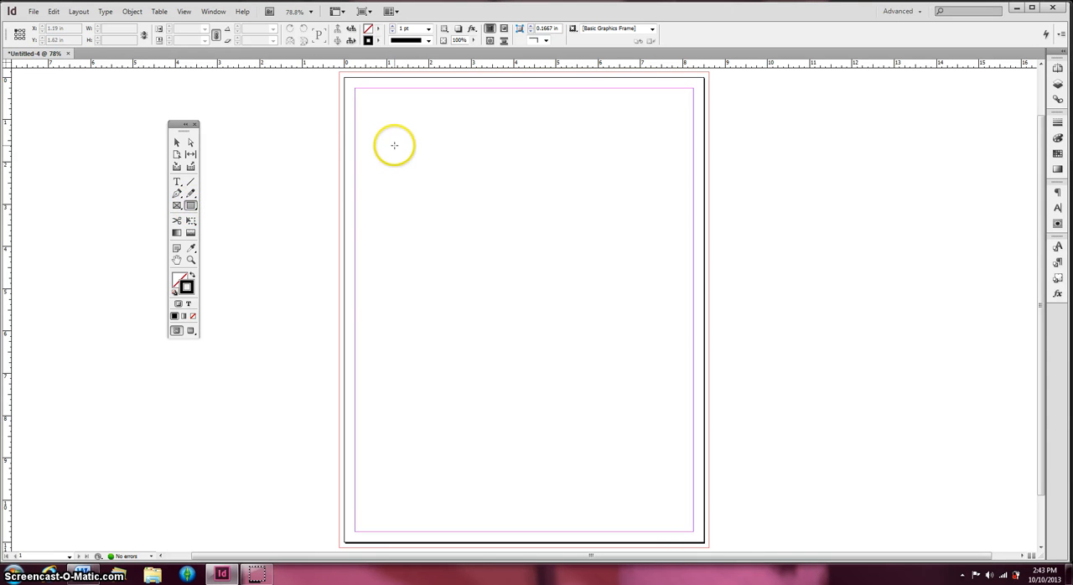
{"action": "left_click_drag", "start_coordinate": [394, 143], "coordinate": [495, 241]}
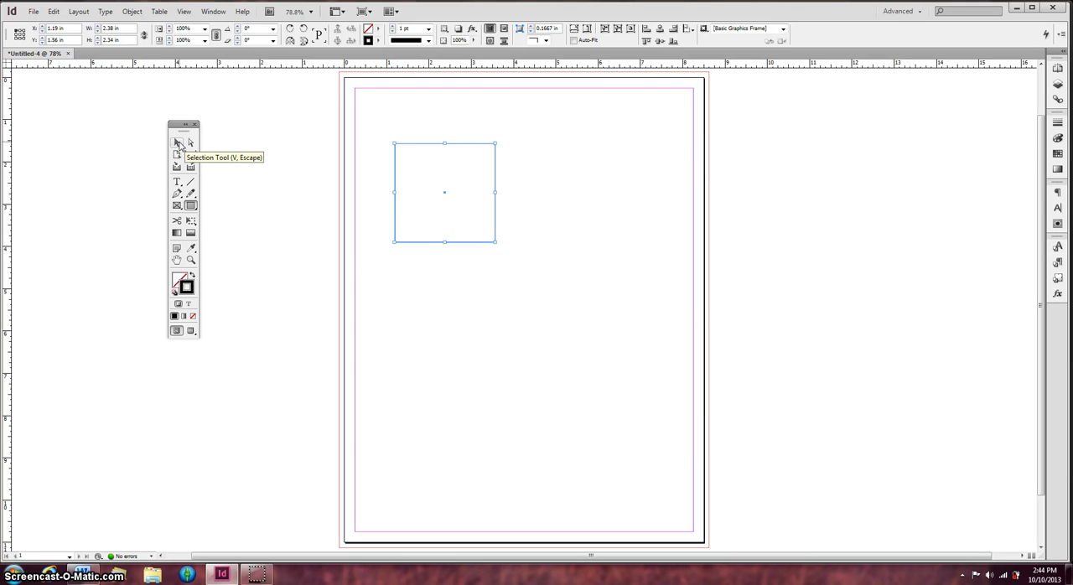
Reposition the rectangle near the page's upper margin and resize it to about 1.8 × 1.88 in with the Selection tool
{"action": "left_click", "coordinate": [179, 145]}
{"action": "left_click_drag", "start_coordinate": [457, 216], "coordinate": [508, 365]}
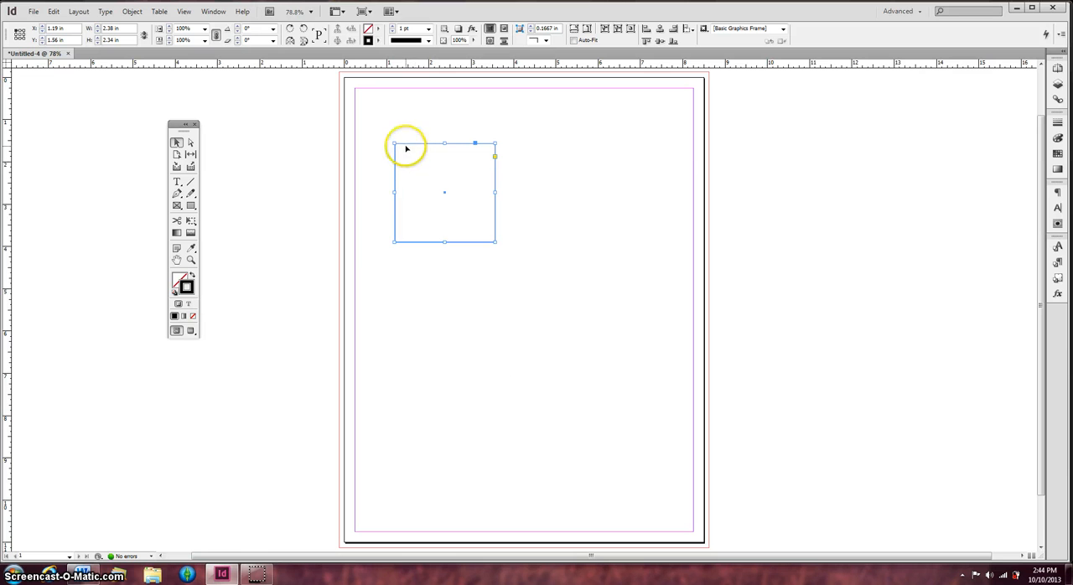
{"action": "left_click_drag", "start_coordinate": [407, 145], "coordinate": [394, 108]}
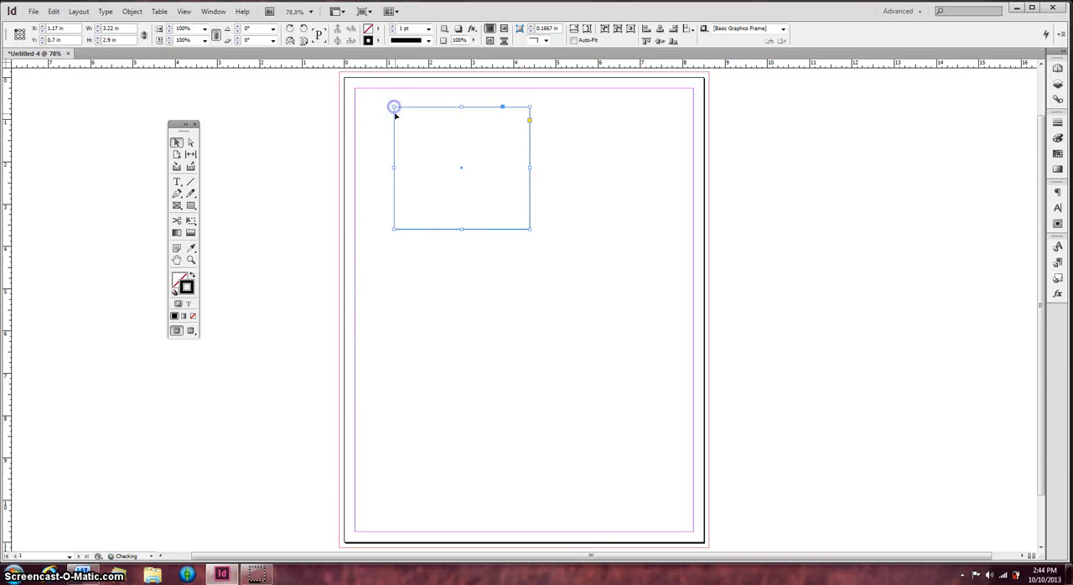
{"action": "left_click_drag", "start_coordinate": [392, 167], "coordinate": [453, 172]}
{"action": "left_click_drag", "start_coordinate": [494, 230], "coordinate": [493, 185]}
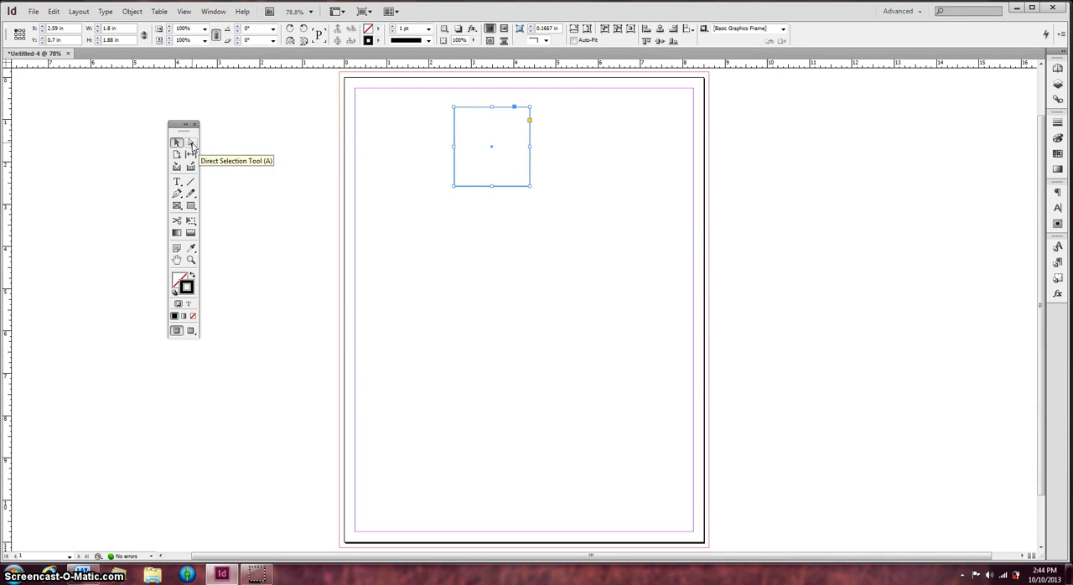
Move the whole rectangle with the Direct Selection tool to about X 1.34 in, Y 3.39 in
{"action": "left_click", "coordinate": [192, 143]}
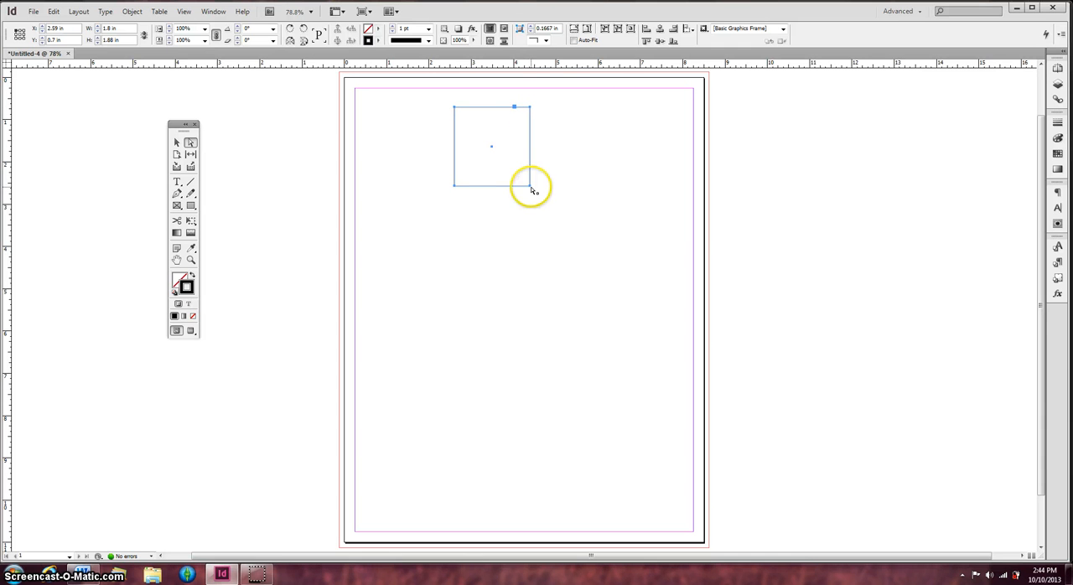
{"action": "left_click_drag", "start_coordinate": [531, 188], "coordinate": [530, 220]}
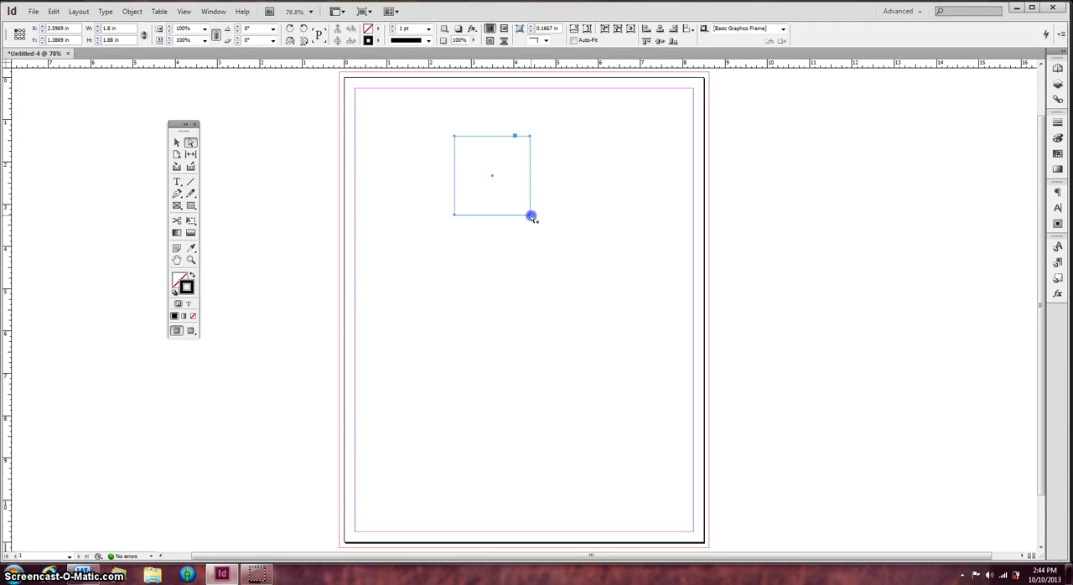
{"action": "left_click_drag", "start_coordinate": [530, 219], "coordinate": [478, 298]}
{"action": "left_click", "coordinate": [446, 268]}
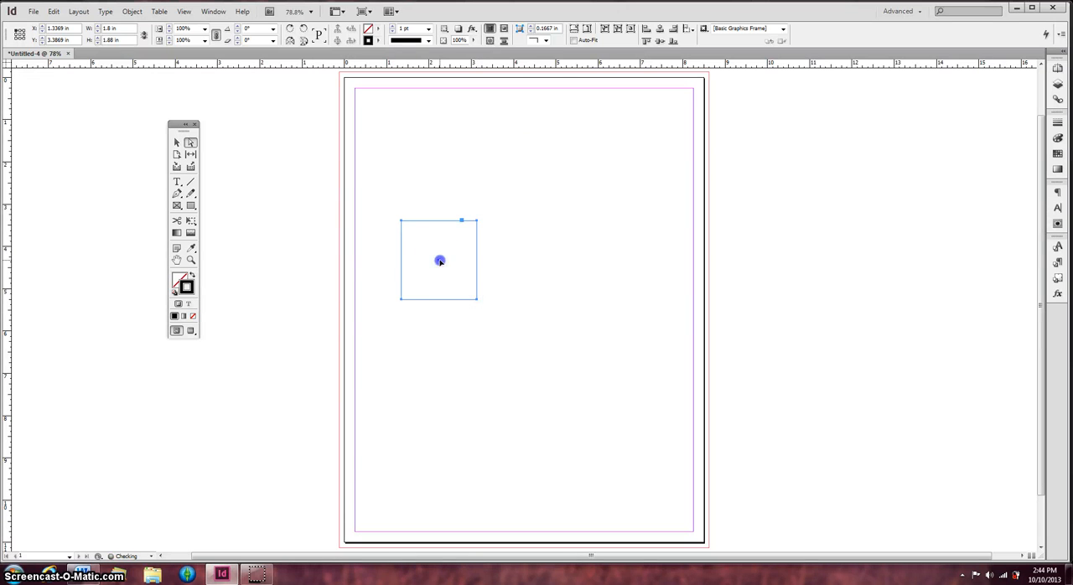
Distort the rectangle by pulling its lower-right corner far outward and its lower-left corner slightly inward and down, making it about 4.04 × 2.12 in
{"action": "left_click", "coordinate": [531, 167]}
{"action": "left_click", "coordinate": [475, 255]}
{"action": "left_click", "coordinate": [478, 299]}
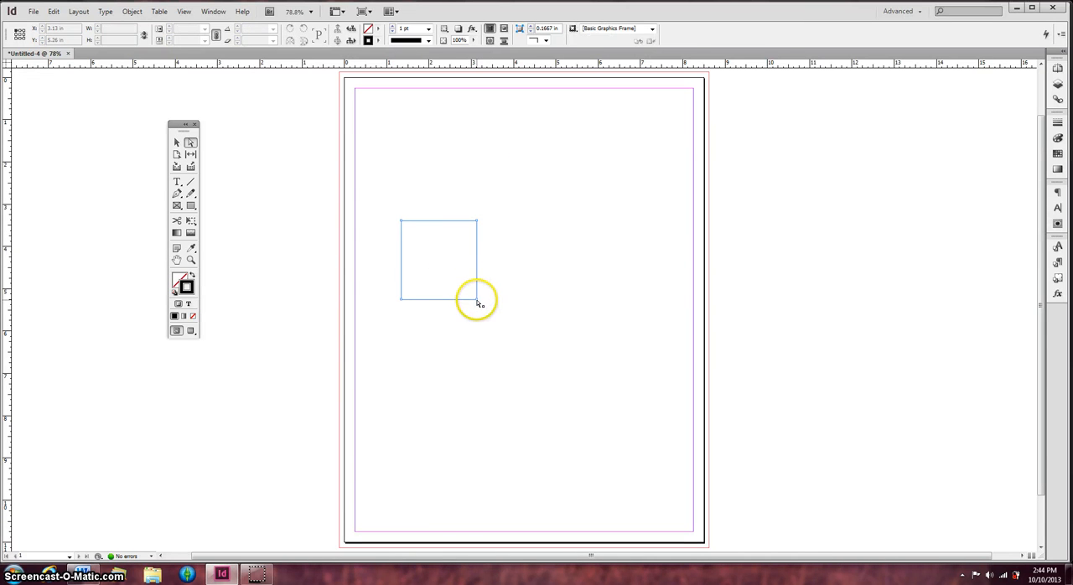
{"action": "left_click_drag", "start_coordinate": [478, 299], "coordinate": [570, 249]}
{"action": "left_click_drag", "start_coordinate": [401, 299], "coordinate": [426, 312]}
Reselect the distorted four-sided shape and move it whole to about X 2.26 in, Y 2.61 in
{"action": "left_click", "coordinate": [177, 142]}
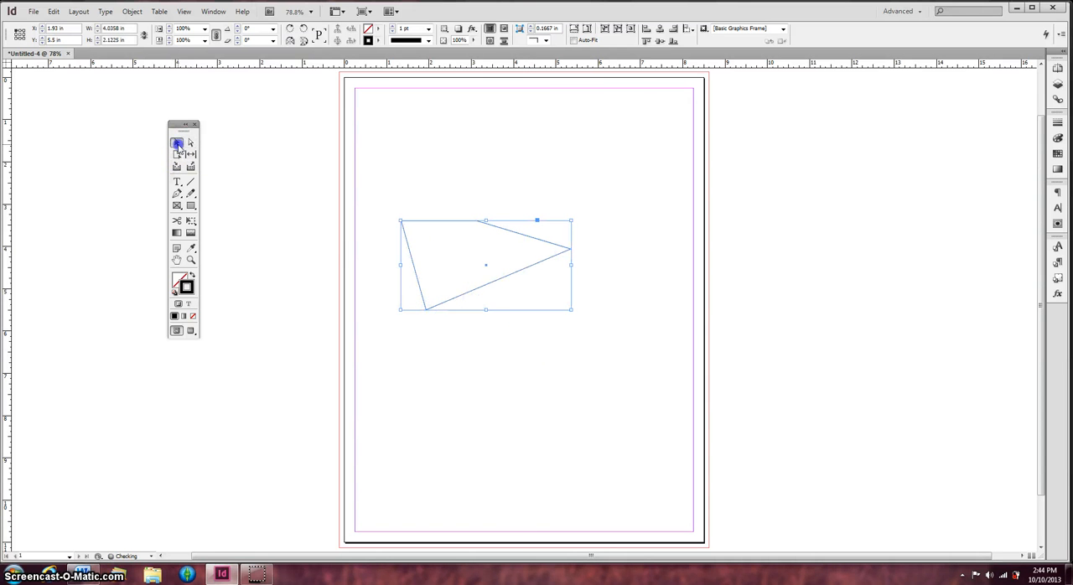
{"action": "left_click", "coordinate": [463, 187]}
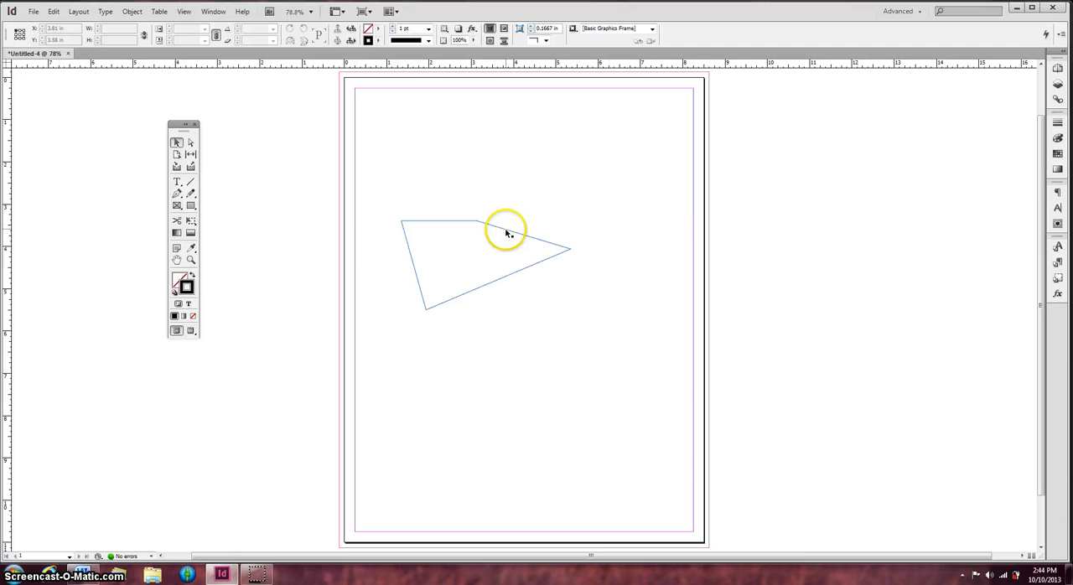
{"action": "left_click", "coordinate": [507, 232]}
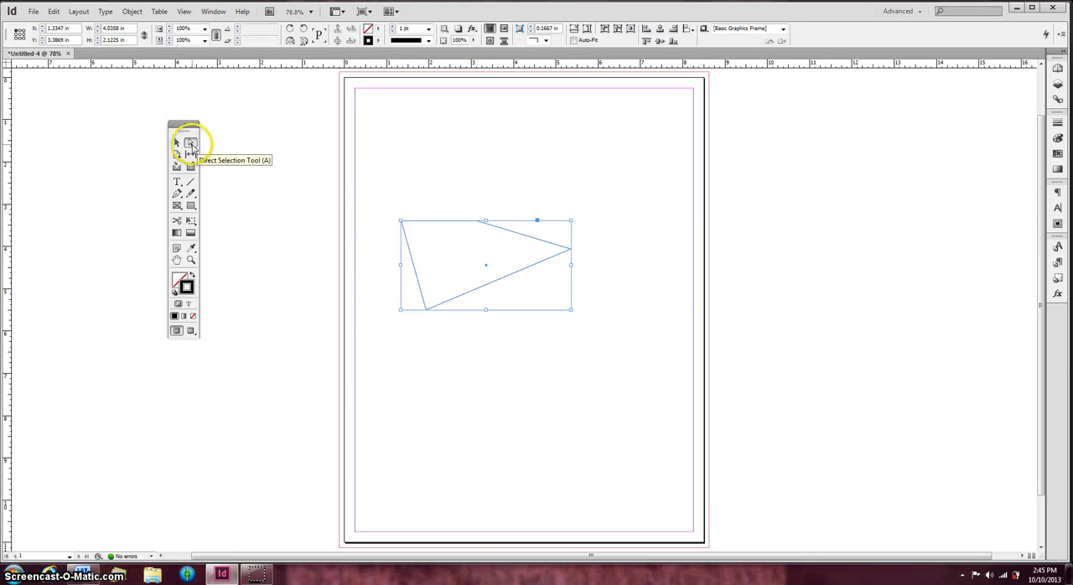
{"action": "left_click", "coordinate": [189, 143]}
{"action": "left_click_drag", "start_coordinate": [402, 224], "coordinate": [442, 192]}
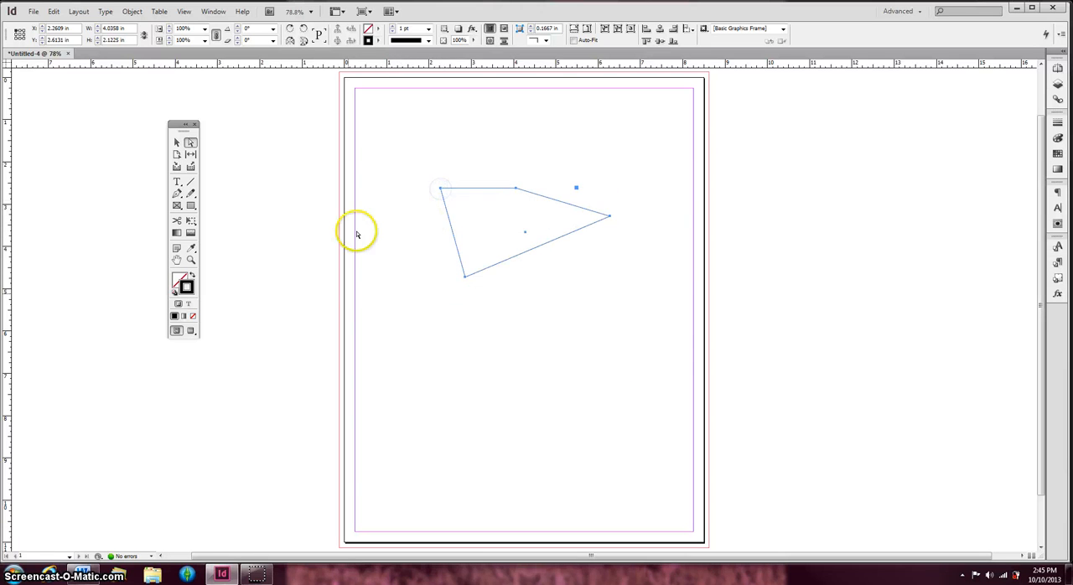
Deselect the shape, then move its lowest corner to about X 0.91, Y 3.84 in and its upper-right corner to about X 4.07, Y 2.18 in
{"action": "left_click", "coordinate": [176, 143]}
{"action": "left_click", "coordinate": [312, 233]}
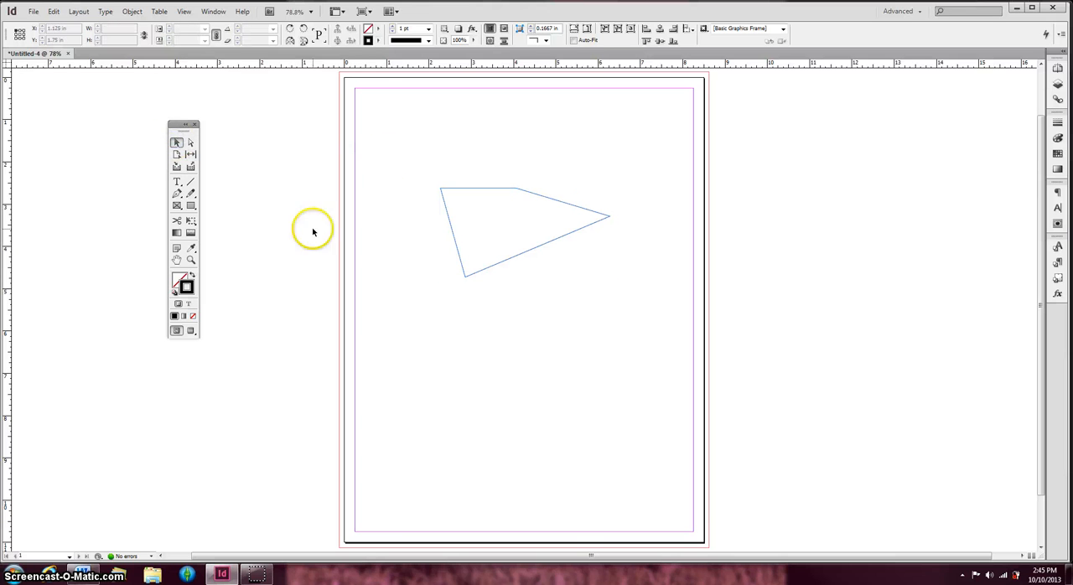
{"action": "left_click", "coordinate": [190, 144]}
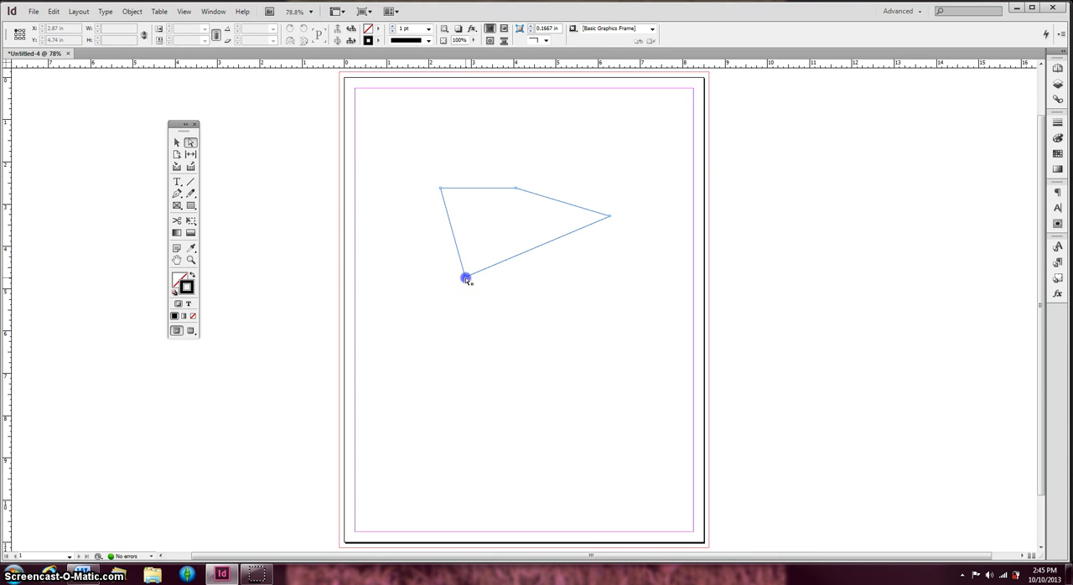
{"action": "left_click_drag", "start_coordinate": [466, 280], "coordinate": [383, 239]}
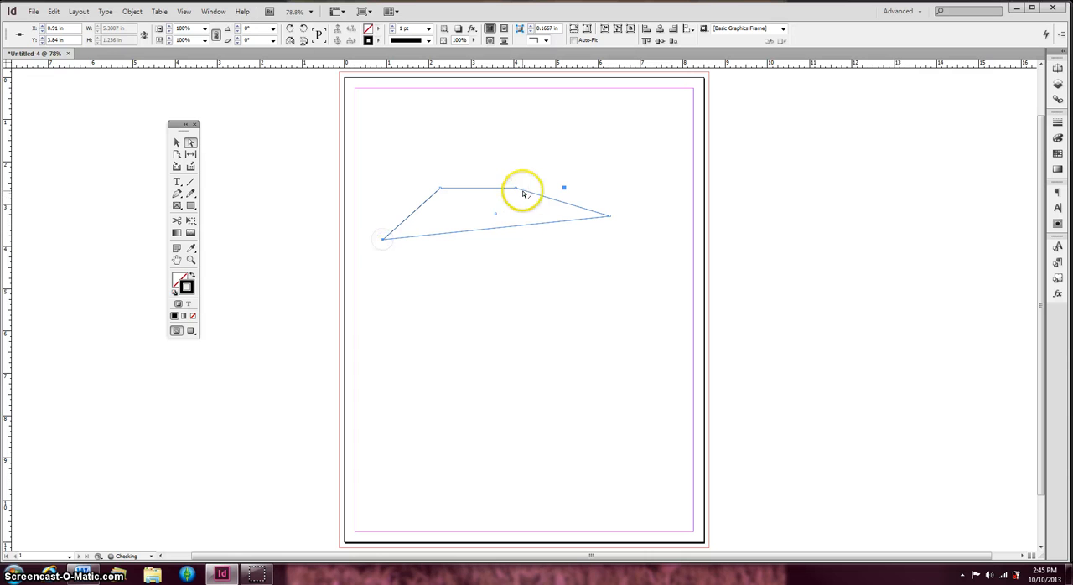
{"action": "left_click_drag", "start_coordinate": [516, 191], "coordinate": [517, 169]}
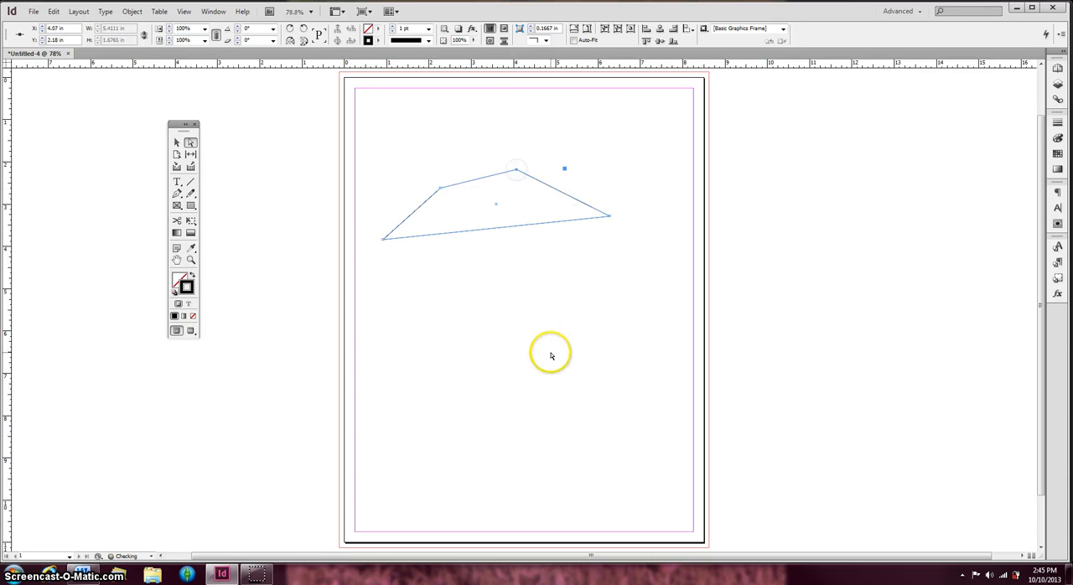
Draw a circle about 3.72 in across below the four-sided shape with the Ellipse tool and move it to about X 3.29 in
{"action": "left_click", "coordinate": [177, 143]}
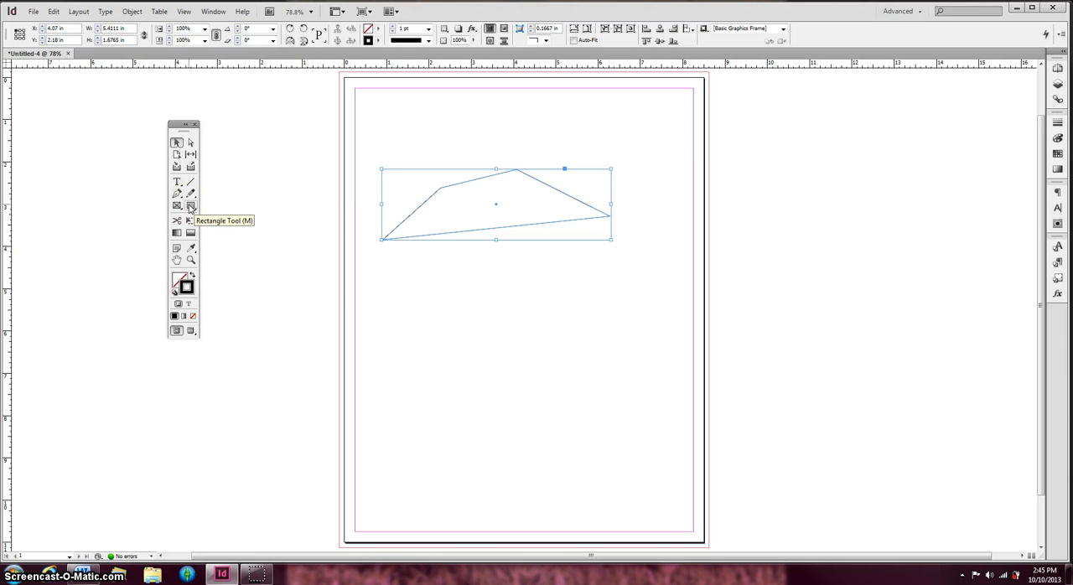
{"action": "left_click_drag", "start_coordinate": [191, 207], "coordinate": [159, 219]}
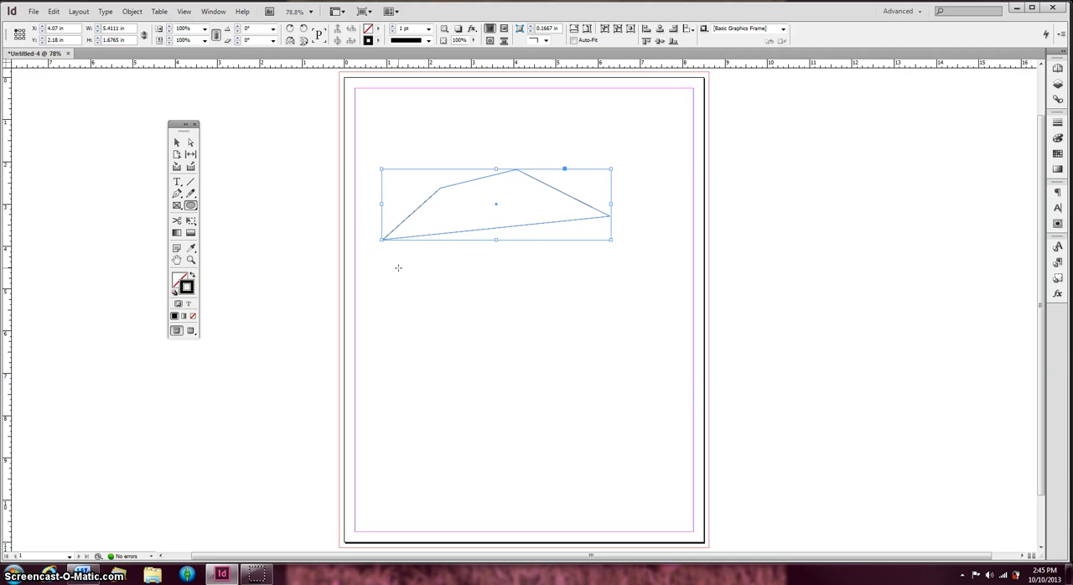
{"action": "mouse_move", "coordinate": [398, 268]}
{"action": "left_mouse_down"}
{"action": "mouse_move", "coordinate": [549, 419]}
{"action": "mouse_move", "coordinate": [512, 503]}
{"action": "mouse_move", "coordinate": [491, 494]}
{"action": "mouse_move", "coordinate": [657, 469]}
{"action": "mouse_move", "coordinate": [641, 449]}
{"action": "mouse_move", "coordinate": [721, 461]}
{"action": "mouse_move", "coordinate": [702, 460]}
{"action": "mouse_move", "coordinate": [686, 428]}
{"action": "mouse_move", "coordinate": [650, 425]}
{"action": "left_mouse_up"}
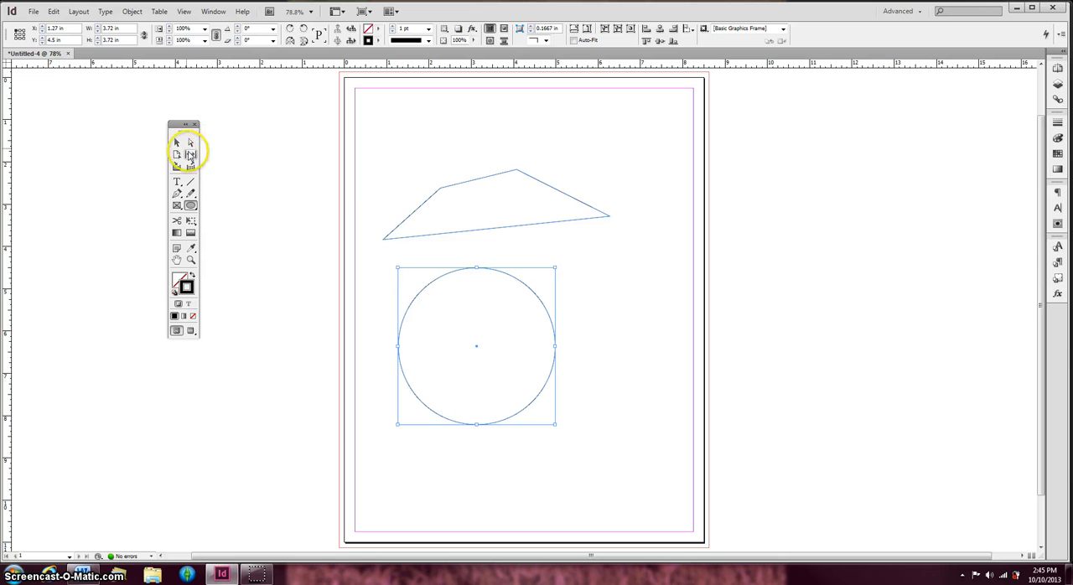
{"action": "left_click", "coordinate": [176, 143]}
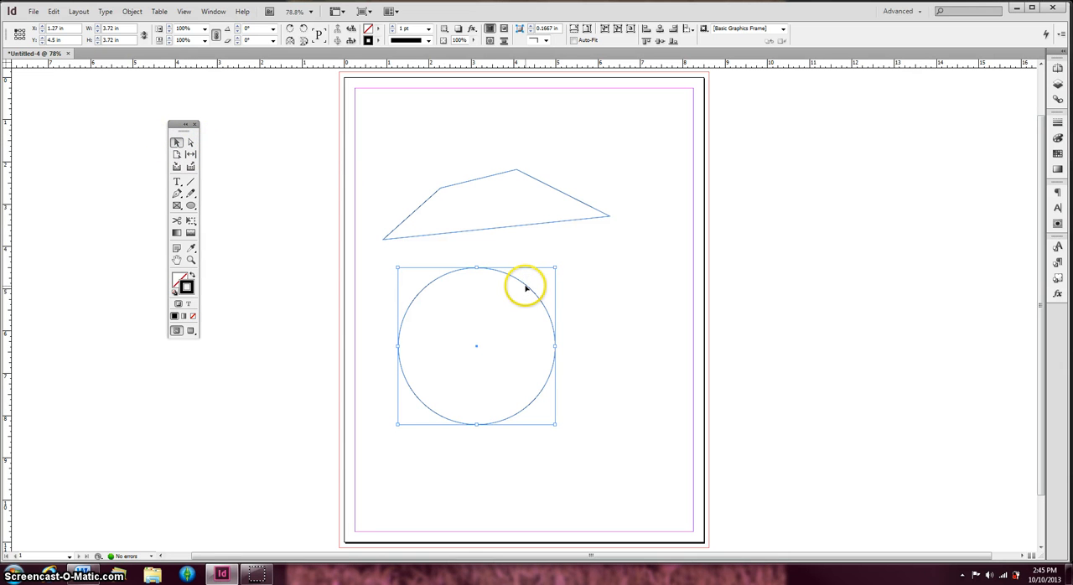
{"action": "left_click_drag", "start_coordinate": [526, 288], "coordinate": [614, 286]}
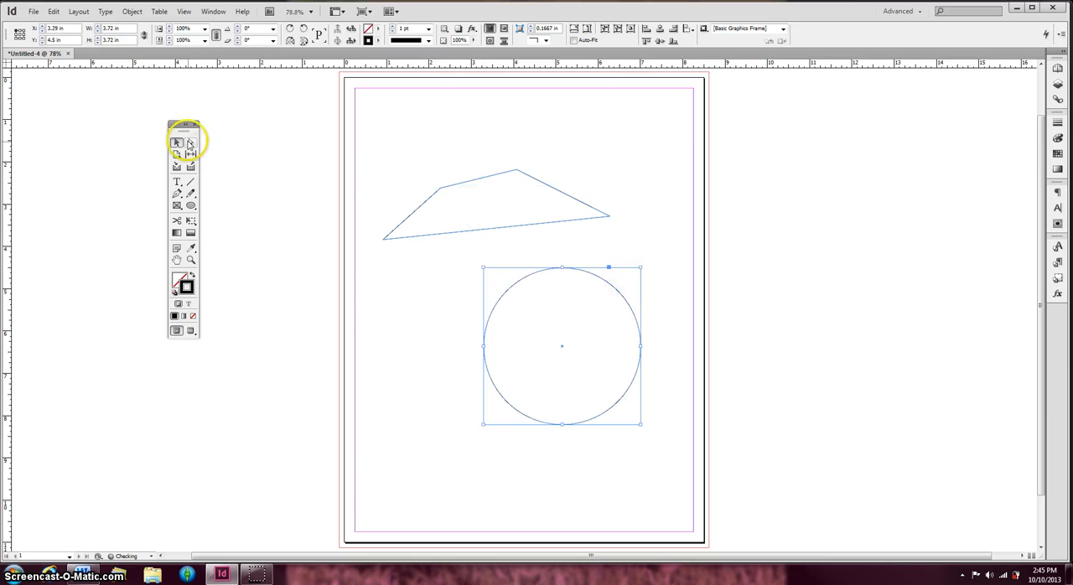
Reshape the circle into a freeform curve by swinging its upper, right and lower direction handles and moving its left anchor to about X 3.73, Y 7.88 in
{"action": "left_click", "coordinate": [191, 142]}
{"action": "left_click", "coordinate": [414, 303]}
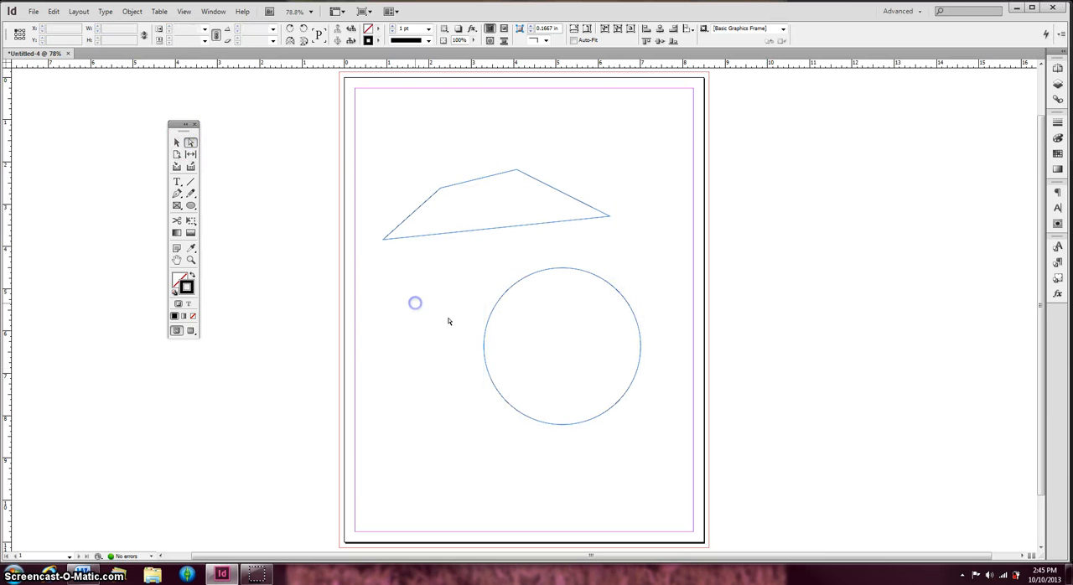
{"action": "left_click", "coordinate": [484, 346]}
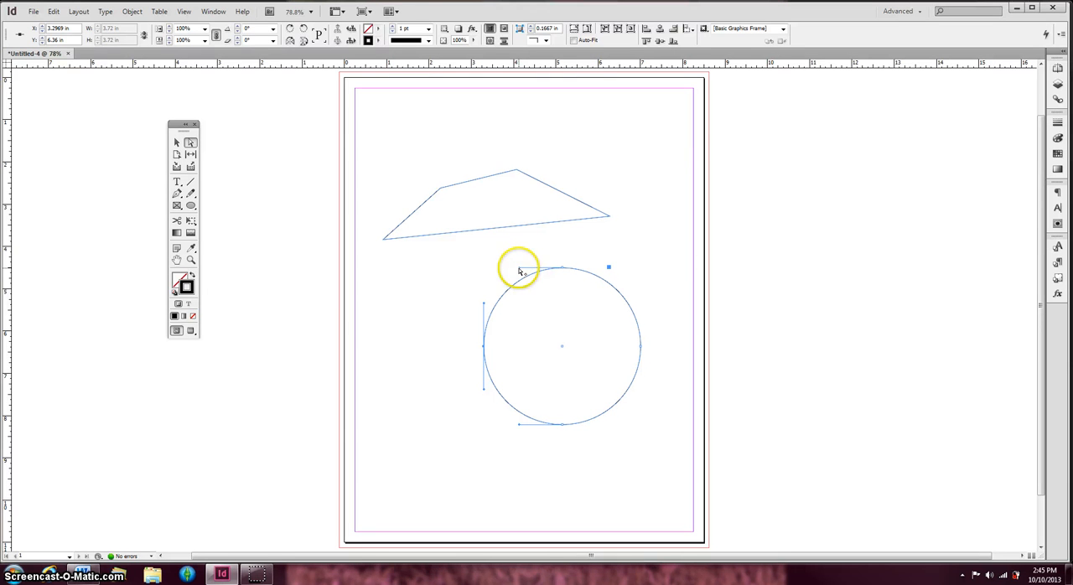
{"action": "left_click_drag", "start_coordinate": [519, 271], "coordinate": [548, 457]}
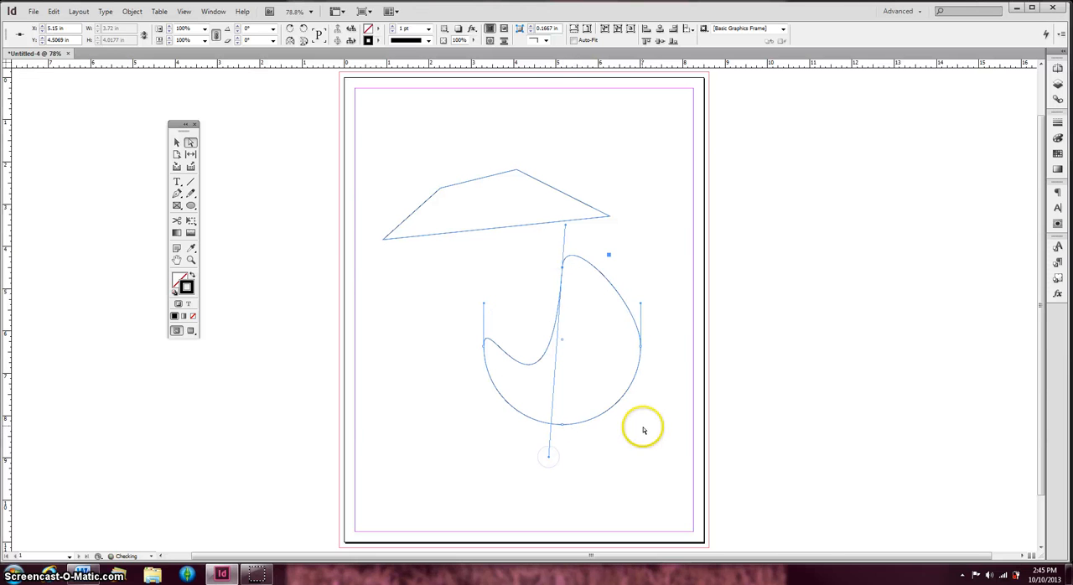
{"action": "left_click_drag", "start_coordinate": [642, 304], "coordinate": [738, 313]}
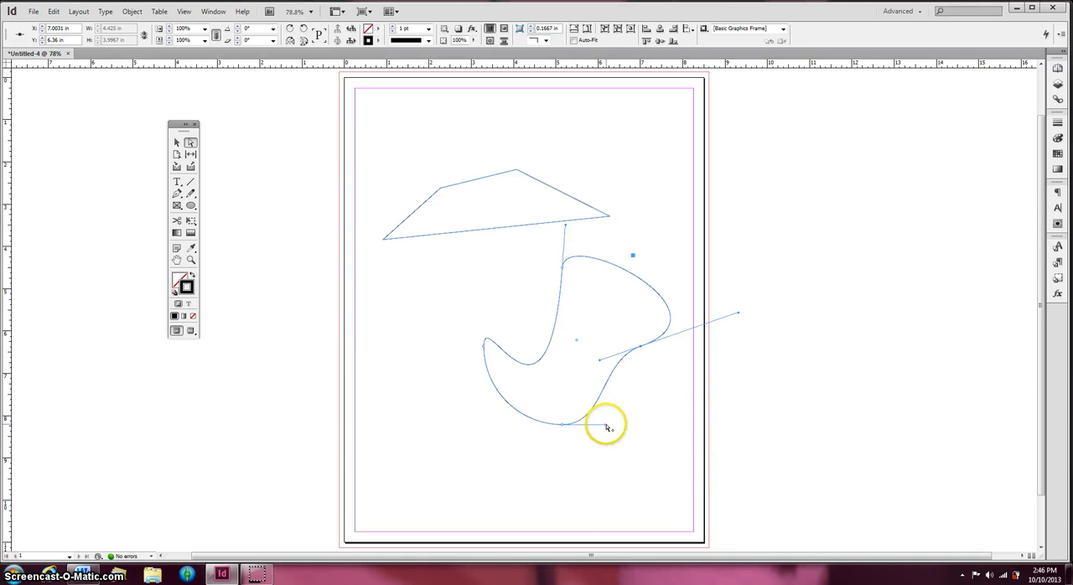
{"action": "left_click_drag", "start_coordinate": [608, 429], "coordinate": [597, 187]}
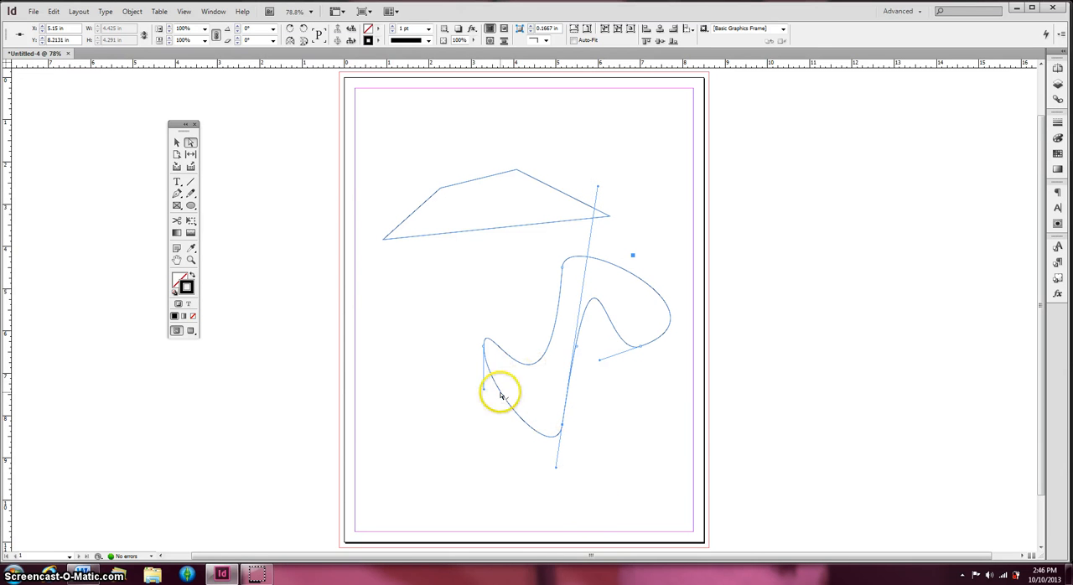
{"action": "left_click_drag", "start_coordinate": [484, 350], "coordinate": [503, 411]}
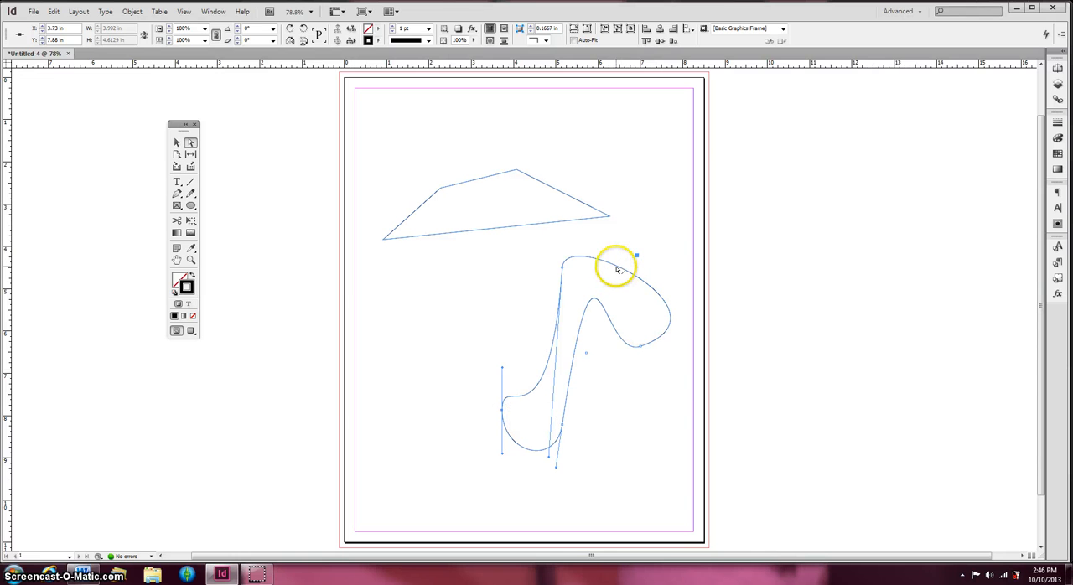
Move the curved shape up to about X 3.6 in, Y 0.64 in, overlapping the four-sided shape, and deselect it
{"action": "left_click", "coordinate": [176, 142]}
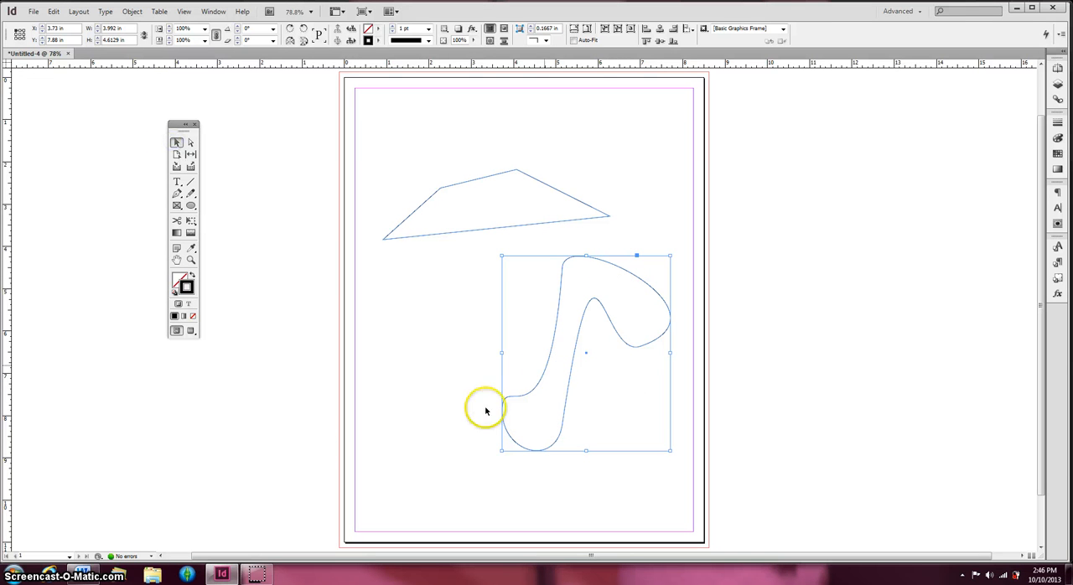
{"action": "left_click_drag", "start_coordinate": [548, 365], "coordinate": [542, 213]}
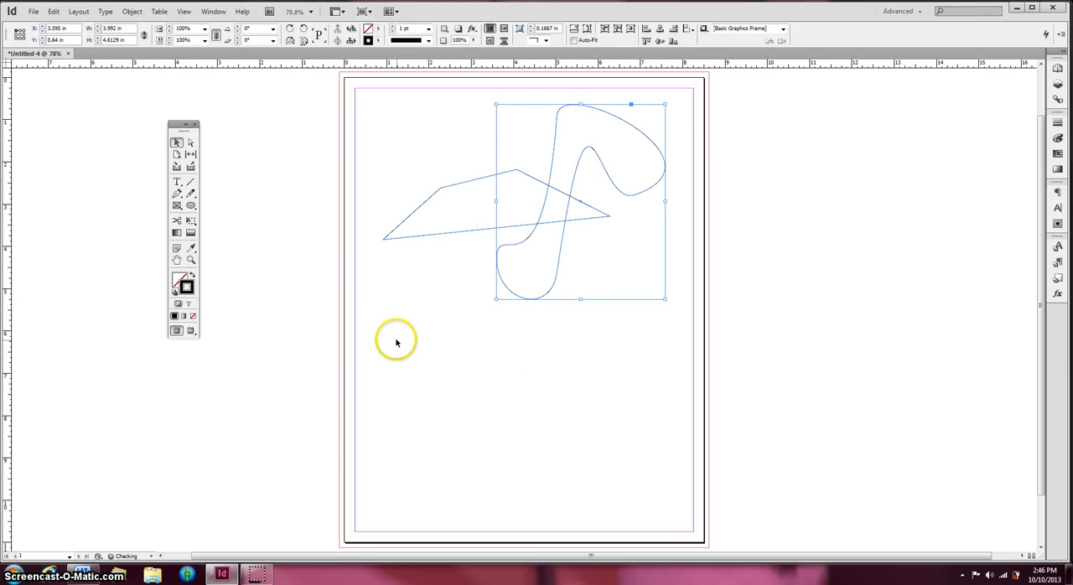
{"action": "left_click", "coordinate": [360, 329]}
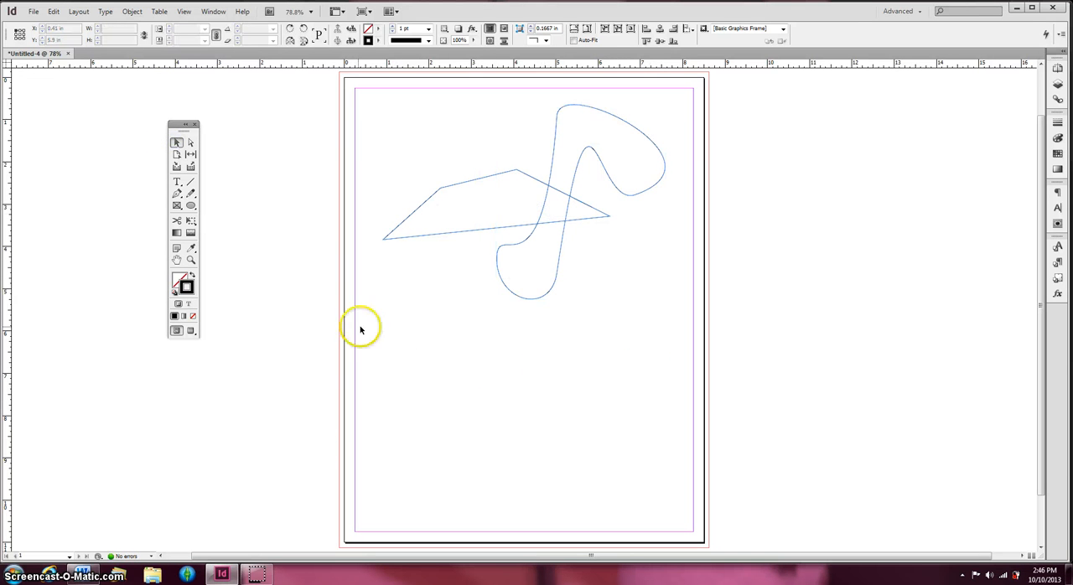
Start drawing a hexagon with the Polygon tool below the curved shape, stretching it to about 5.2 in wide and 4.6 in high
{"action": "left_click", "coordinate": [190, 205]}
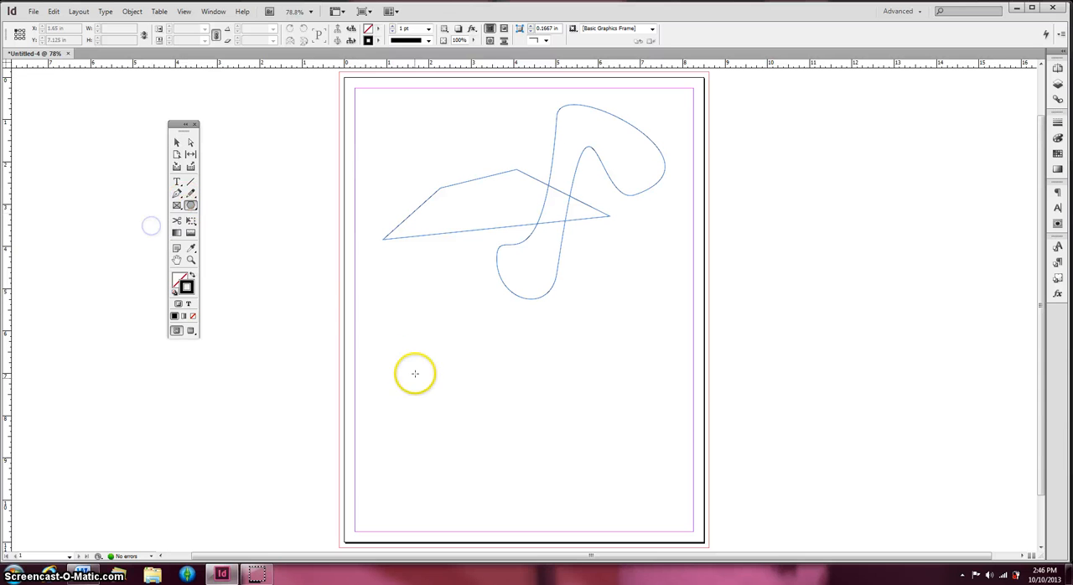
{"action": "left_click_drag", "start_coordinate": [404, 302], "coordinate": [569, 375]}
{"action": "key", "text": "Up"}
{"action": "key", "text": "Down"}
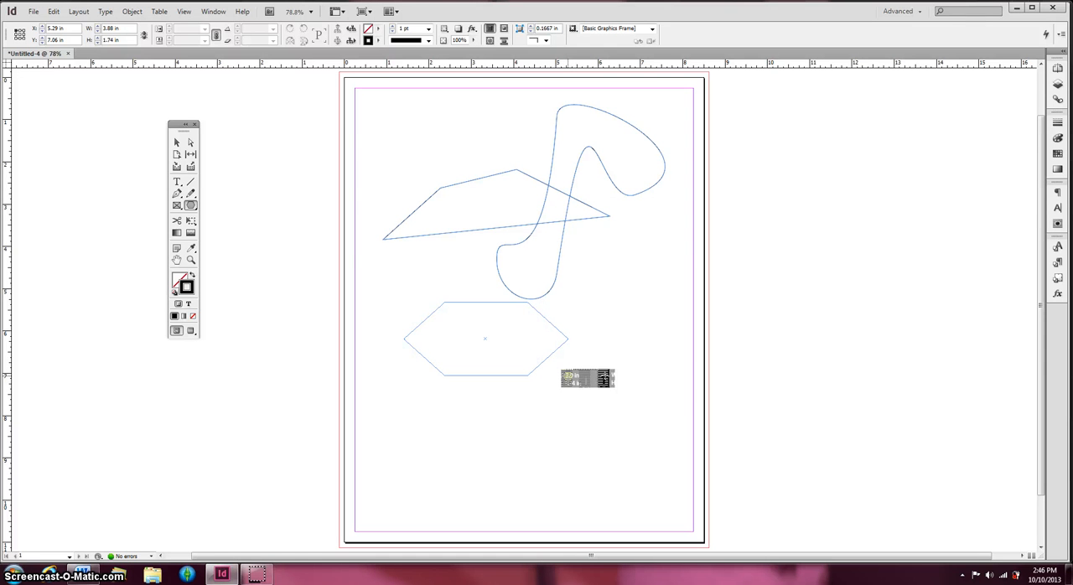
{"action": "key", "text": "Up"}
{"action": "left_click_drag", "start_coordinate": [569, 375], "coordinate": [625, 497]}
Try repeating the polygon in several rows while it is still being drawn, and reduce it back to one row
{"action": "key", "text": "Up"}
{"action": "key", "text": "Up"}
{"action": "key", "text": "Up"}
{"action": "key", "text": "Up"}
{"action": "key", "text": "Up"}
{"action": "key", "text": "Down"}
{"action": "key", "text": "Down"}
{"action": "key", "text": "Down"}
{"action": "key", "text": "Down"}
{"action": "key", "text": "Down"}
{"action": "key", "text": "Down"}
Try repeating the polygon being drawn across five columns, and reduce the number of columns again
{"action": "key", "text": "Right"}
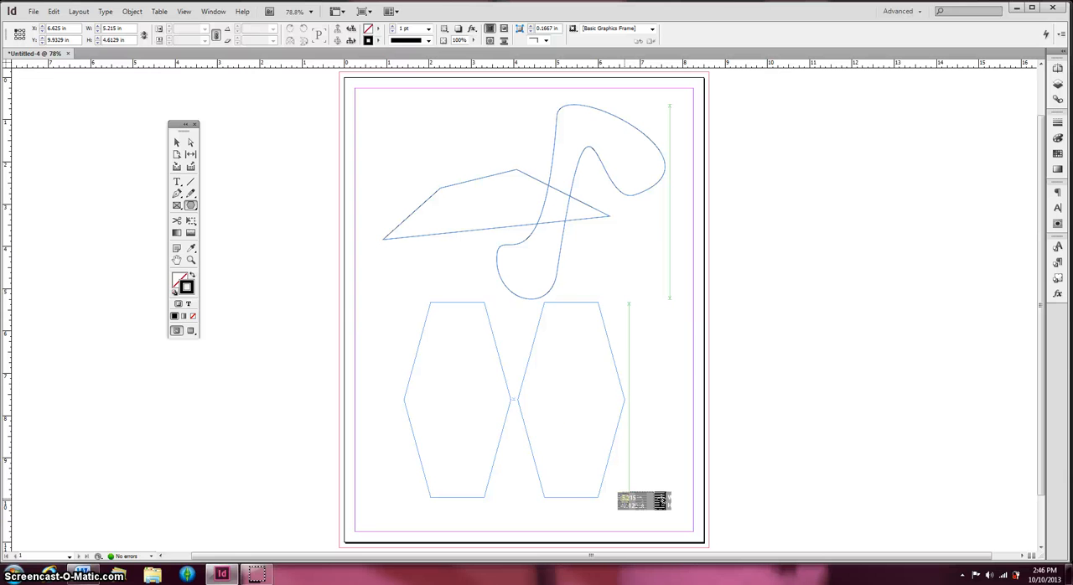
{"action": "key", "text": "Right"}
{"action": "left_click_drag", "start_coordinate": [625, 497], "coordinate": [625, 498]}
{"action": "key", "text": "Right"}
{"action": "key", "text": "Right"}
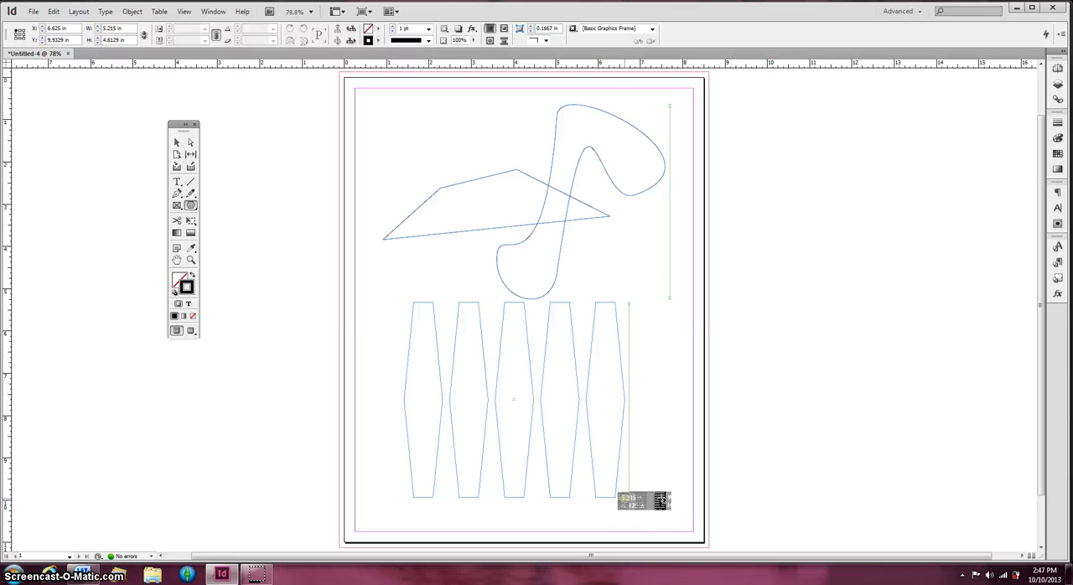
{"action": "key", "text": "Left"}
{"action": "key", "text": "Left"}
{"action": "key", "text": "Left"}
{"action": "key", "text": "Left"}
Finish a single hexagon about 2.32 by 1.3 in, move it to about X 4.68, Y 5.56 in, and deselect it
{"action": "left_click_drag", "start_coordinate": [661, 500], "coordinate": [501, 357]}
{"action": "left_click", "coordinate": [177, 143]}
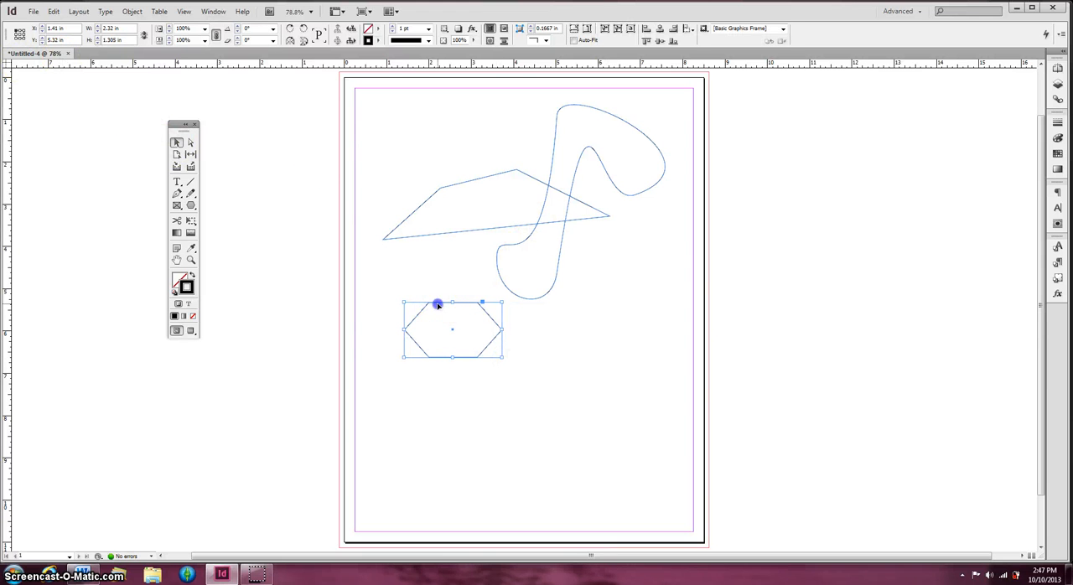
{"action": "left_click_drag", "start_coordinate": [437, 306], "coordinate": [576, 316]}
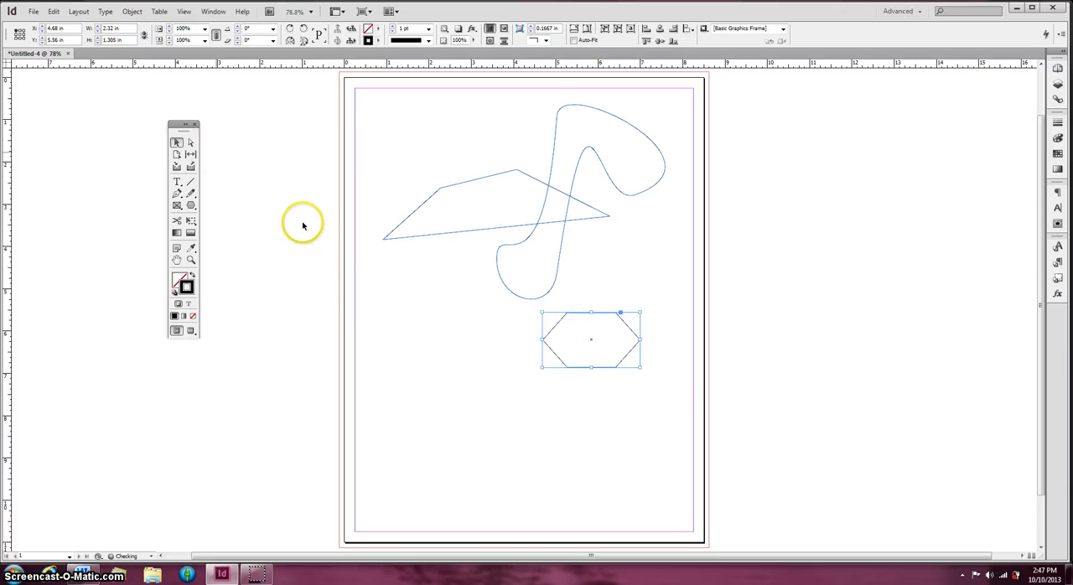
{"action": "left_click", "coordinate": [453, 305]}
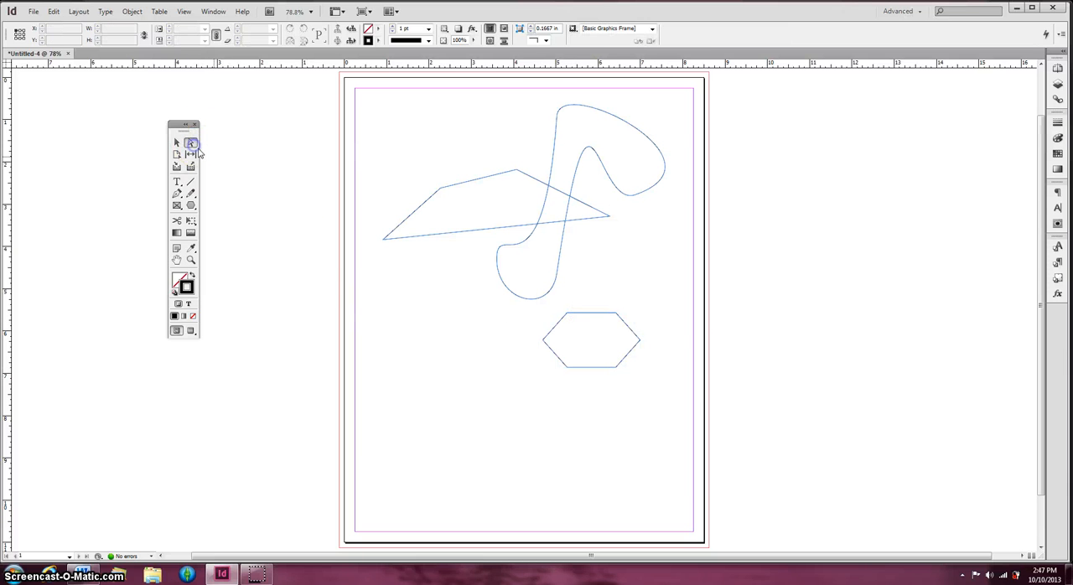
Reshape the hexagon by pulling its left corner to about X 4.09, Y 8.06 in and its right corner down, and raising its lower edge
{"action": "left_click_drag", "start_coordinate": [545, 341], "coordinate": [516, 417]}
{"action": "left_click", "coordinate": [642, 369]}
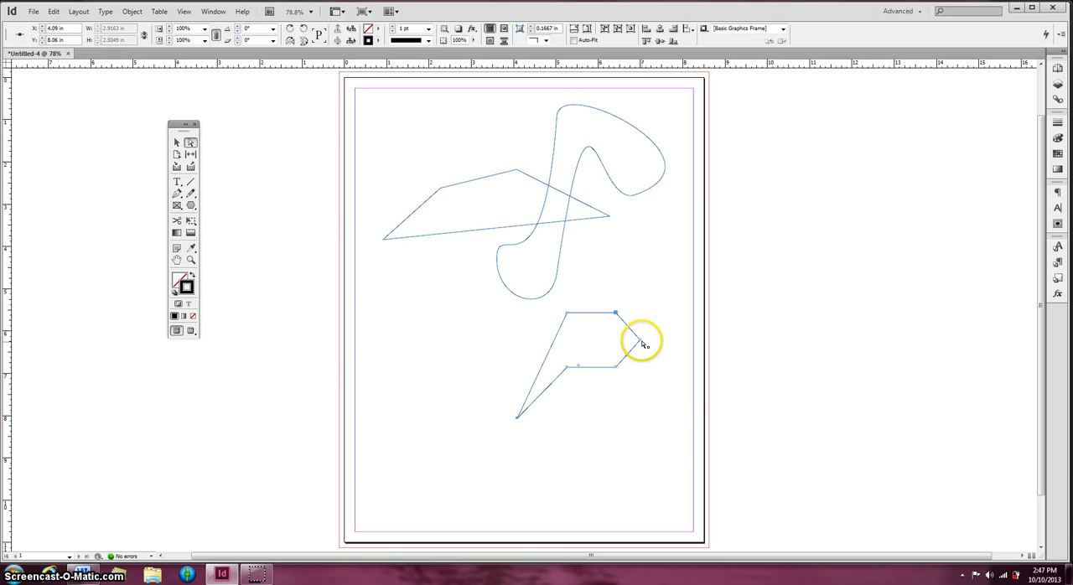
{"action": "left_click_drag", "start_coordinate": [640, 342], "coordinate": [674, 435]}
{"action": "left_click_drag", "start_coordinate": [593, 369], "coordinate": [582, 334]}
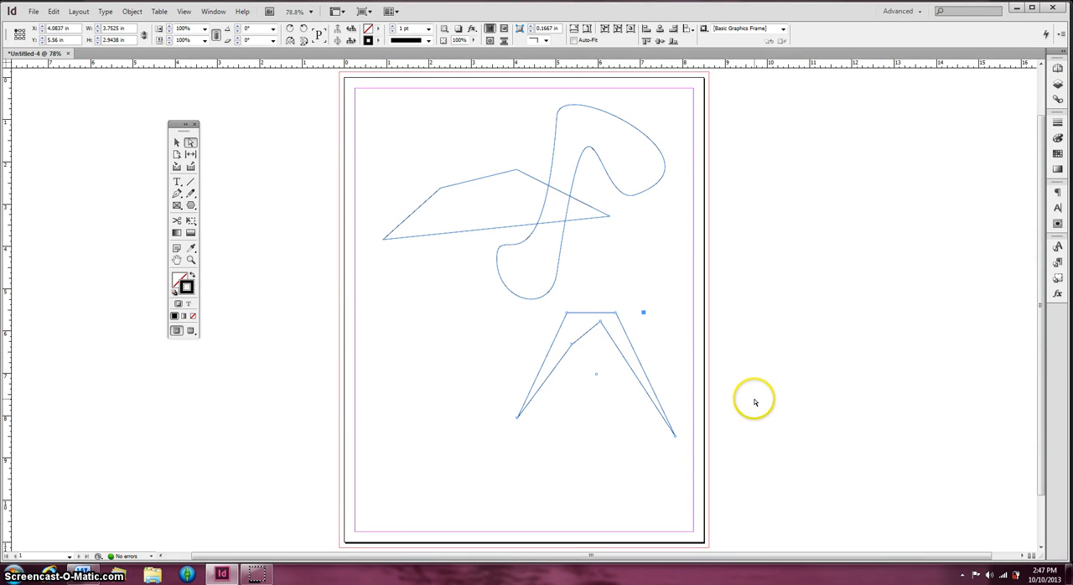
Select all three shapes together with the Selection tool, and deselect them
{"action": "left_click", "coordinate": [176, 143]}
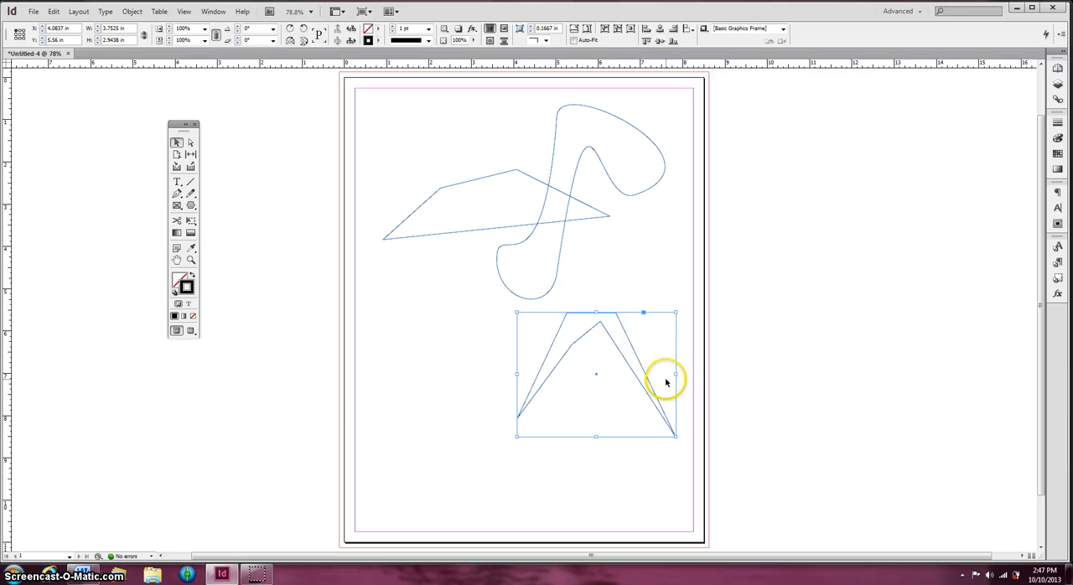
{"action": "left_click", "coordinate": [594, 182], "text": "shift"}
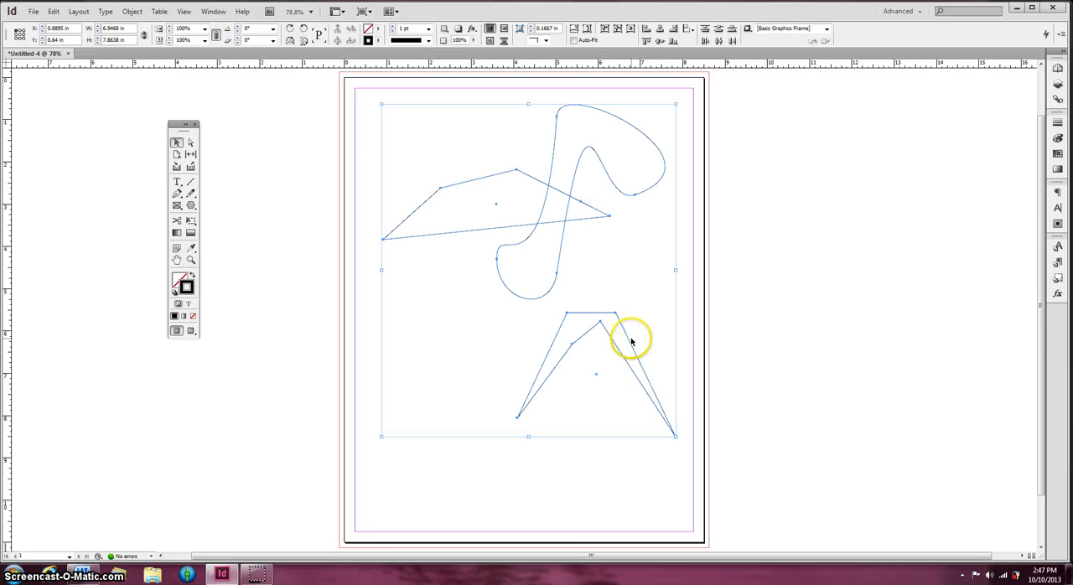
{"action": "left_click", "coordinate": [650, 433]}
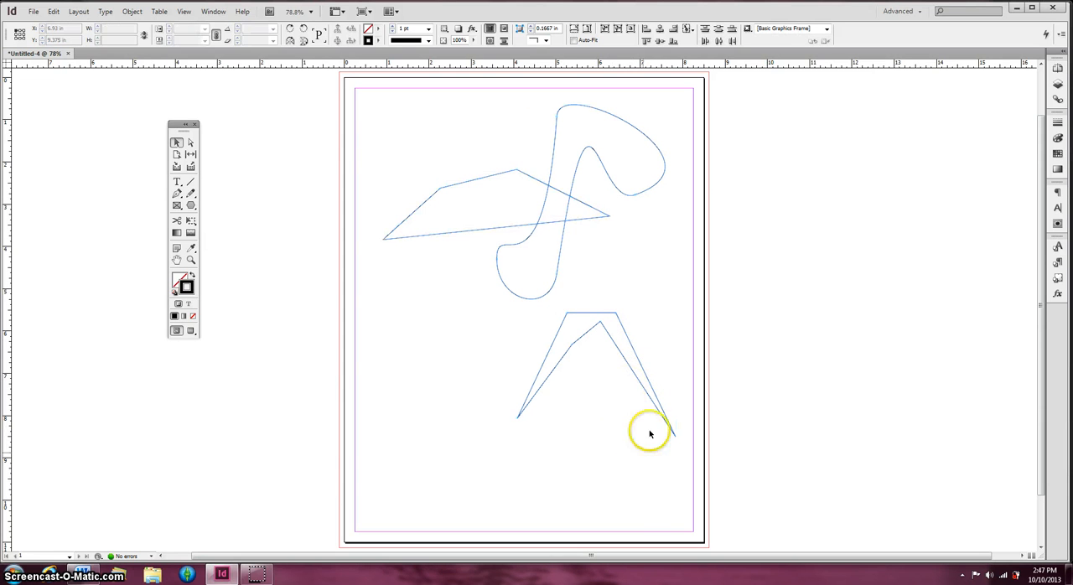
Move the reshaped hexagon under the four-sided shape, and reposition it at about X 4.5 in, Y 3.34 in near the right margin
{"action": "left_click_drag", "start_coordinate": [638, 359], "coordinate": [503, 298]}
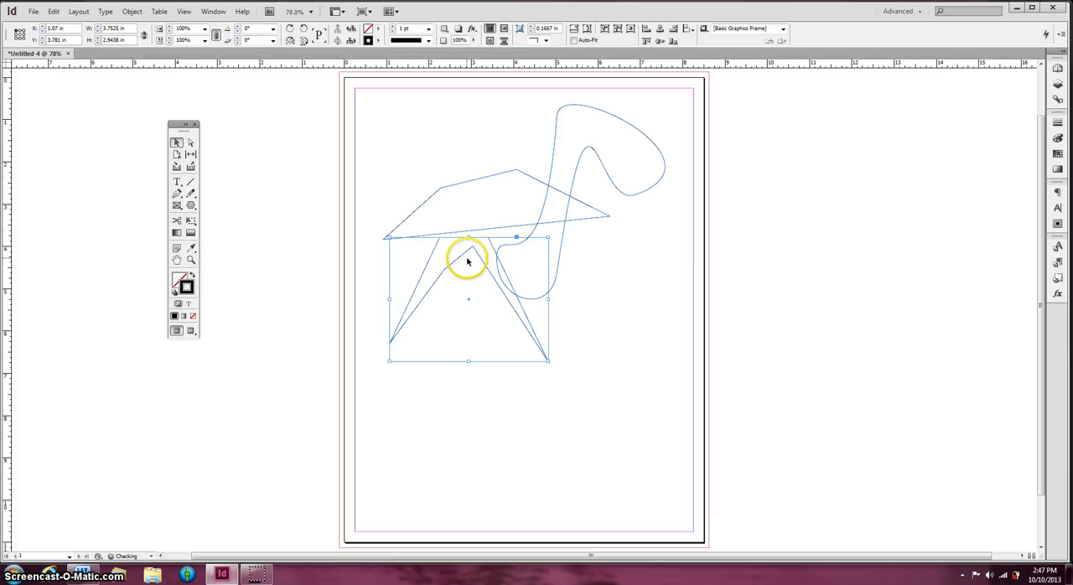
{"action": "left_click_drag", "start_coordinate": [468, 254], "coordinate": [597, 240]}
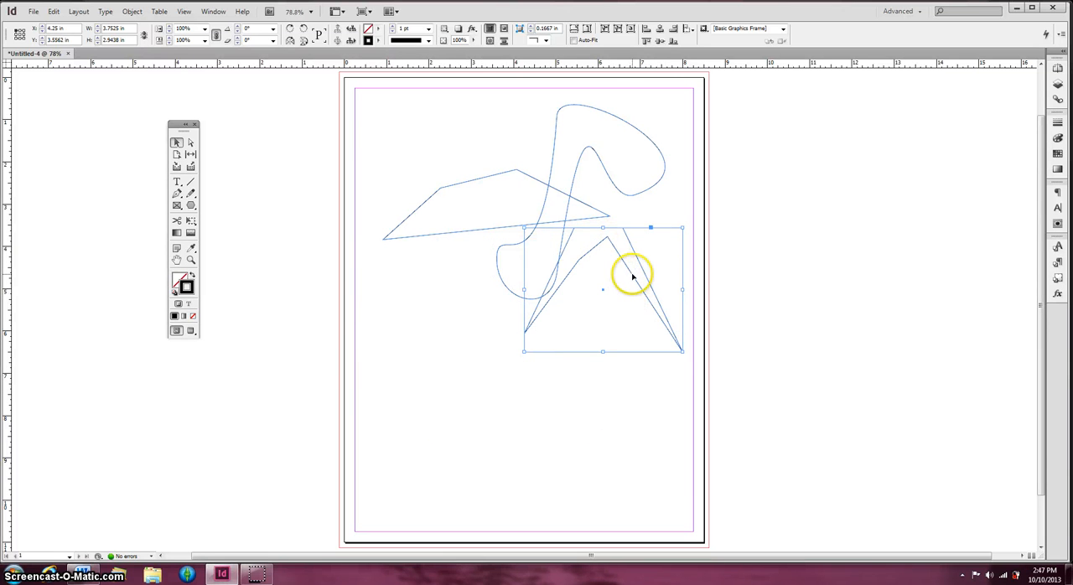
{"action": "mouse_move", "coordinate": [631, 276]}
{"action": "left_mouse_down"}
{"action": "mouse_move", "coordinate": [654, 268]}
{"action": "mouse_move", "coordinate": [639, 263]}
{"action": "left_mouse_up"}
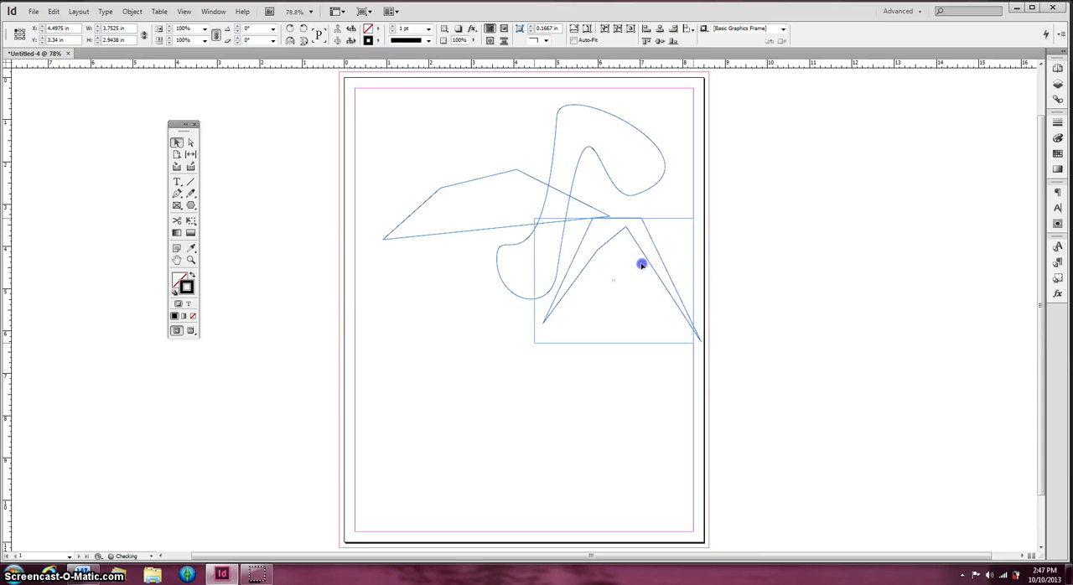
Move the curved shape across the four-sided shape, and place it below at about X 0.26 in, Y 4.3 in against the left margin
{"action": "left_click", "coordinate": [566, 149]}
{"action": "left_click_drag", "start_coordinate": [556, 112], "coordinate": [492, 119]}
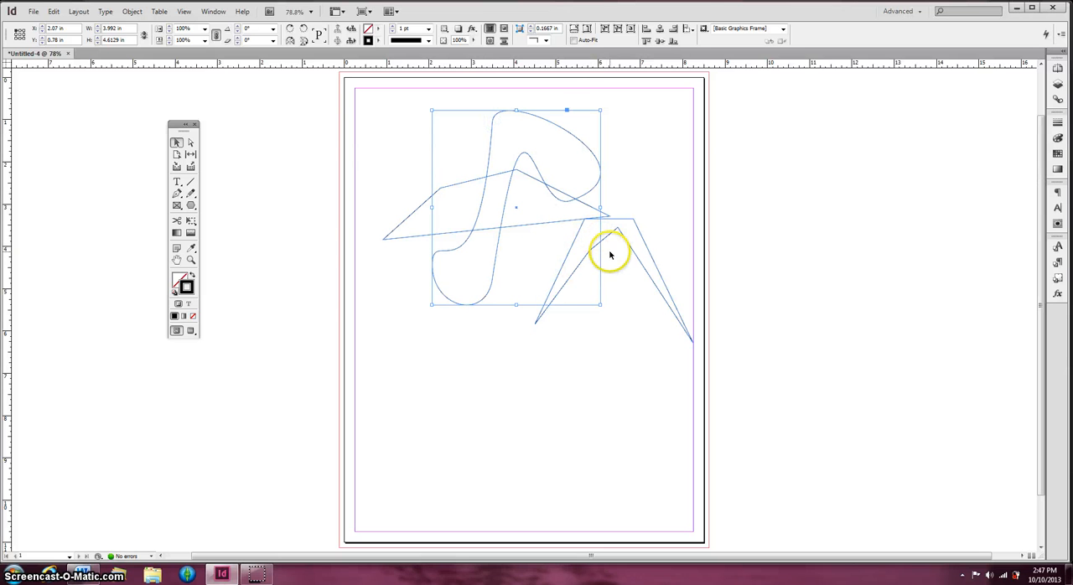
{"action": "left_click", "coordinate": [559, 129]}
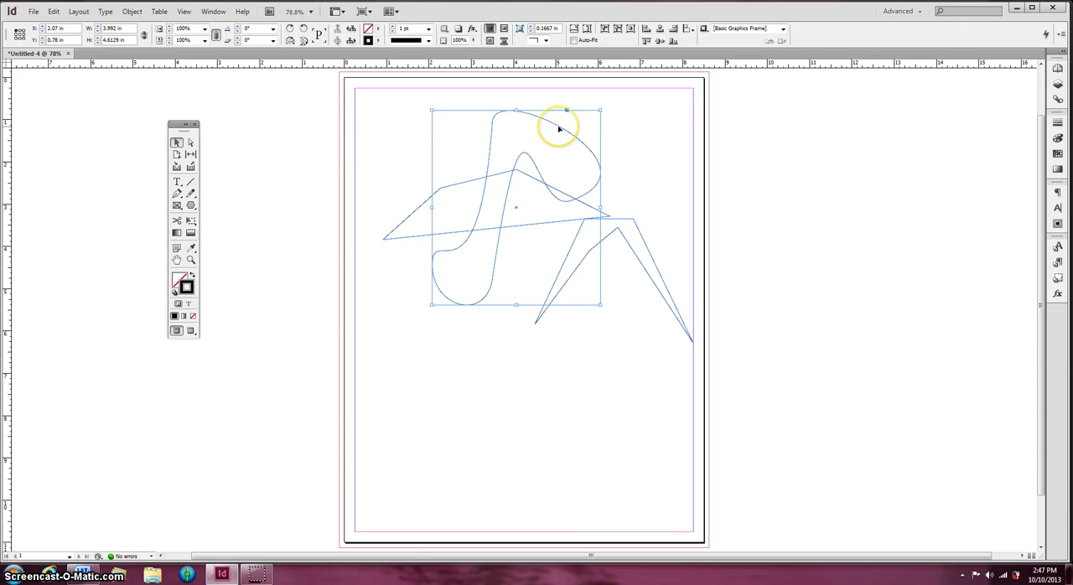
{"action": "left_click_drag", "start_coordinate": [559, 128], "coordinate": [482, 277]}
{"action": "left_click", "coordinate": [513, 280]}
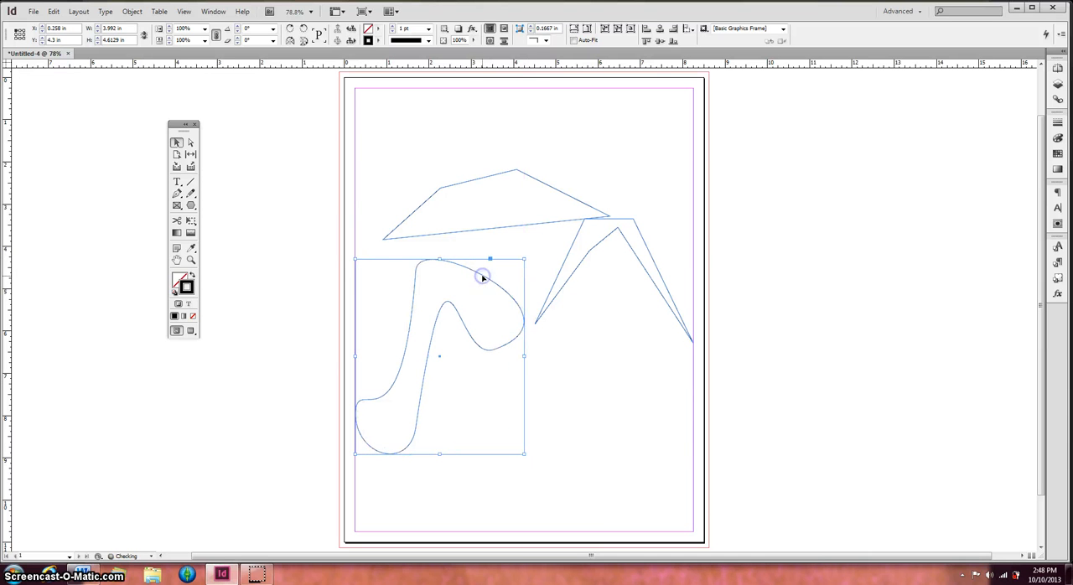
Deselect the curved shape and move the reshaped hexagon to about X 4.25 in, Y 3.85 in, clear of the four-sided shape
{"action": "left_click", "coordinate": [580, 378]}
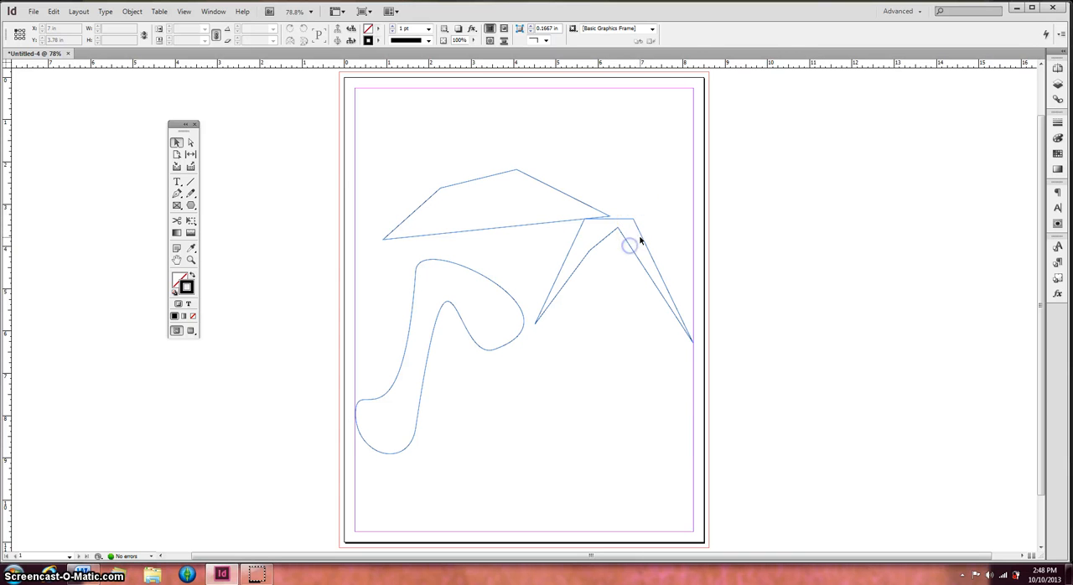
{"action": "left_click_drag", "start_coordinate": [640, 240], "coordinate": [630, 261]}
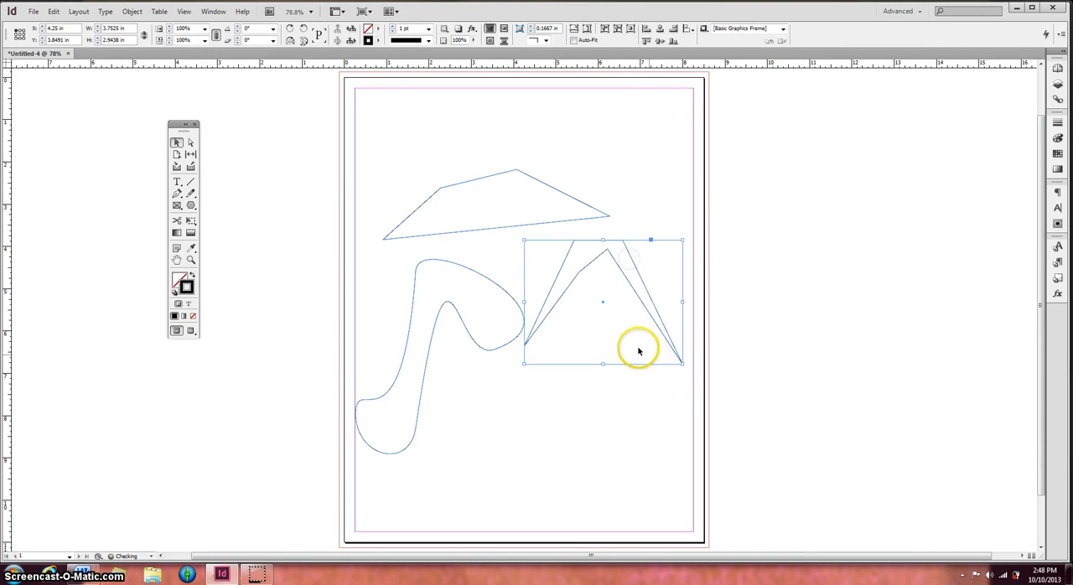